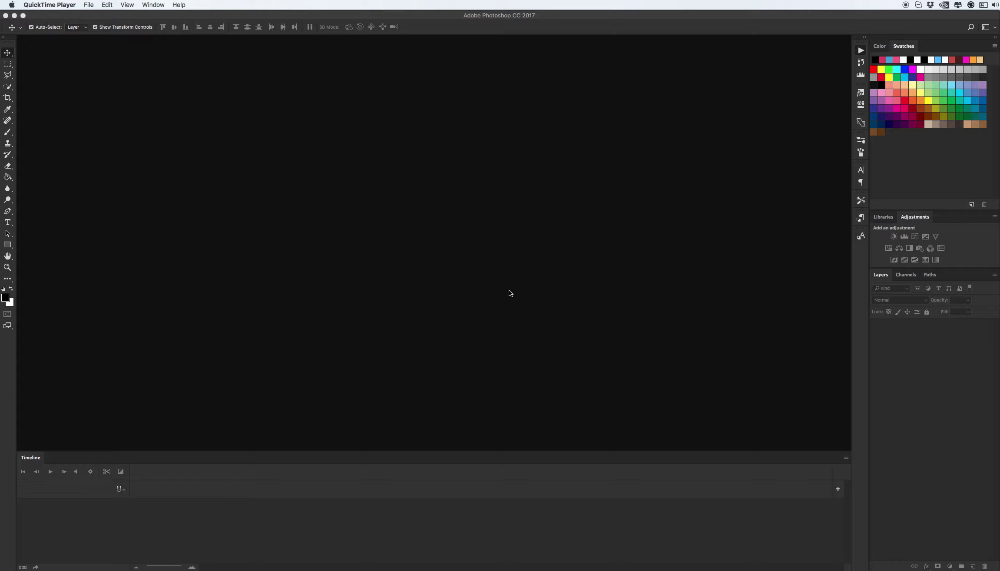
- Open the Base folder in Finder to show the actions and Flow Brushes files
{"action": "left_click", "coordinate": [91, 566]}
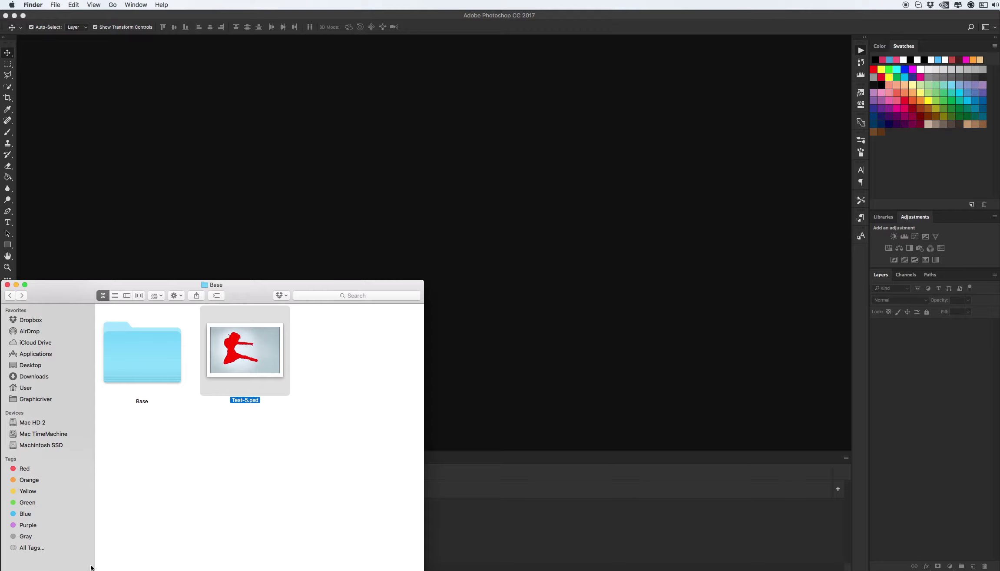
{"action": "double_click", "coordinate": [148, 381]}
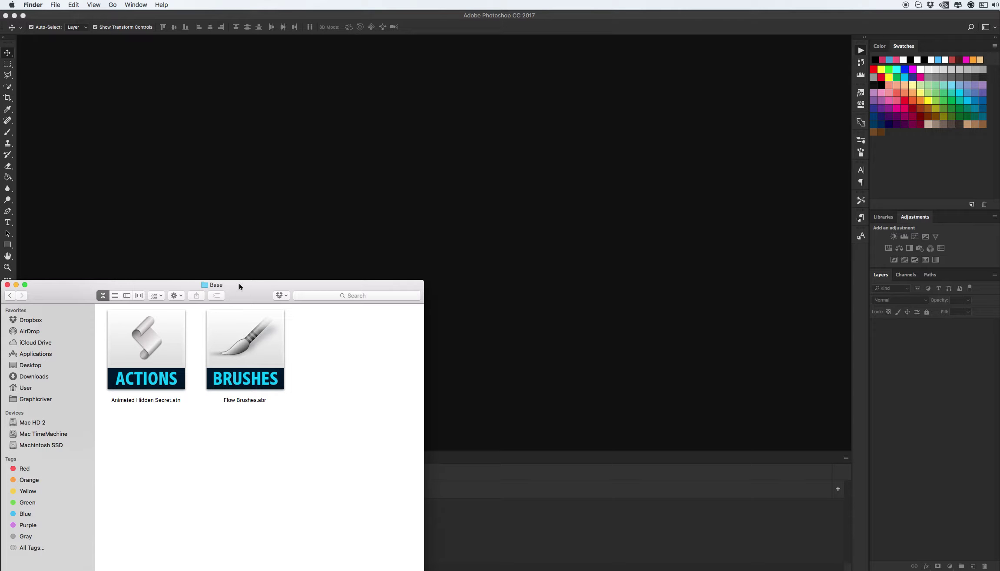
- Collapse the Animated Hidden Secret action set, and open then cancel Load Actions
{"action": "left_click", "coordinate": [338, 218]}
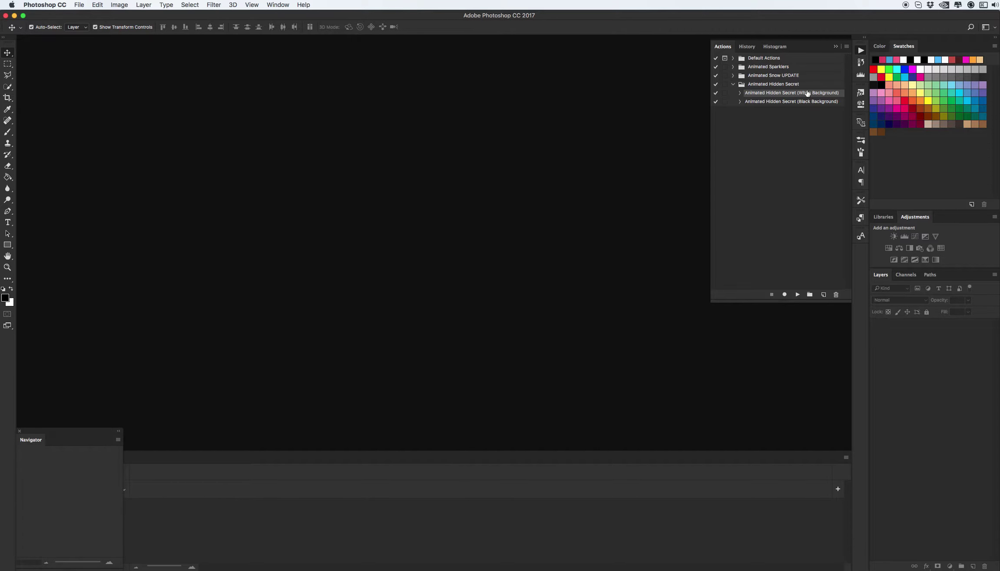
{"action": "left_click", "coordinate": [733, 83]}
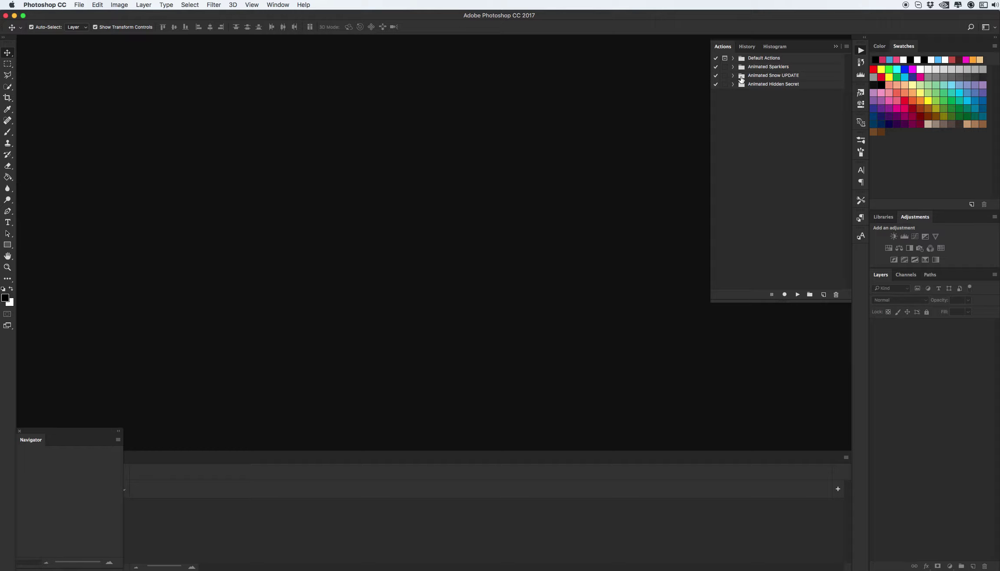
{"action": "left_click", "coordinate": [847, 47]}
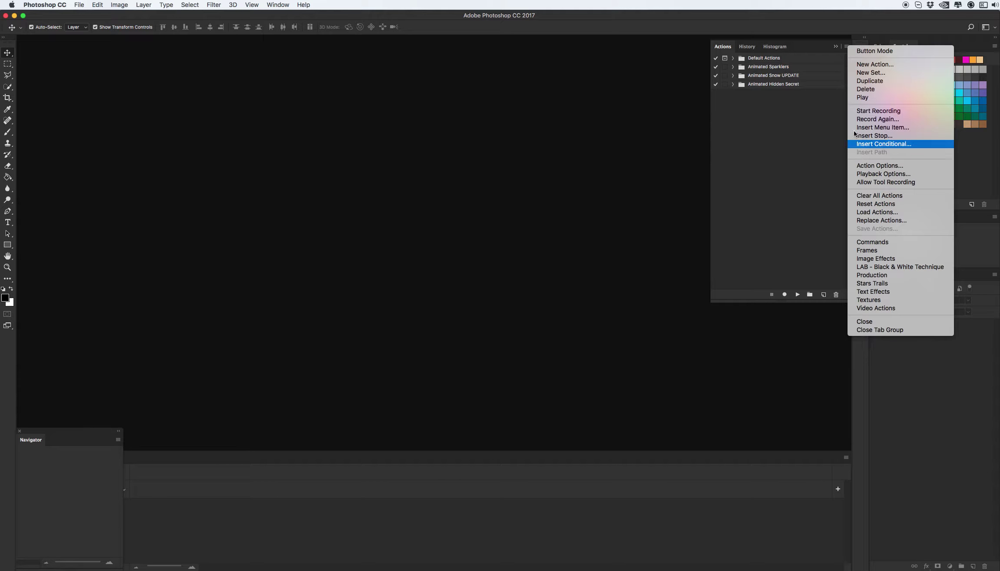
{"action": "left_click", "coordinate": [878, 213]}
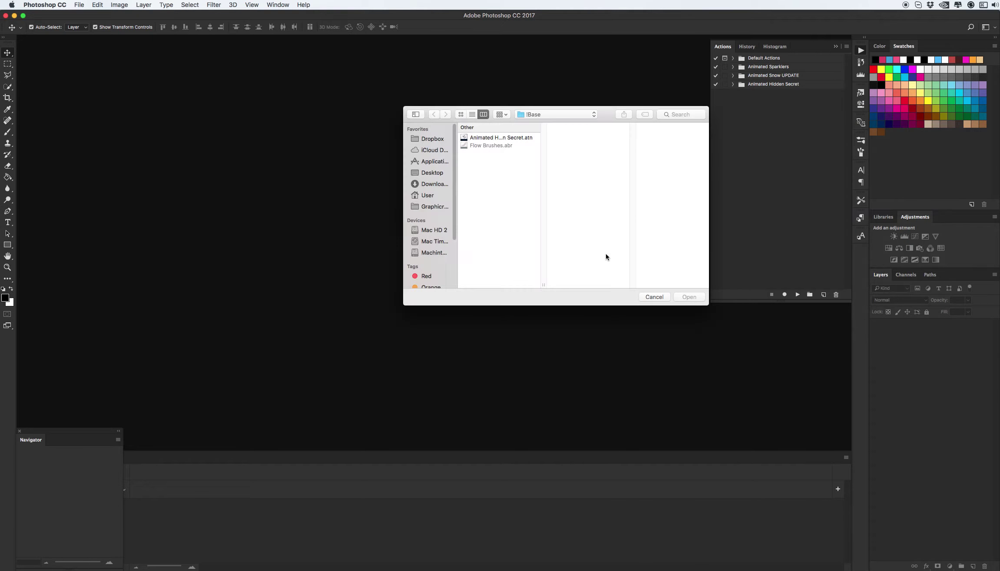
{"action": "left_click", "coordinate": [654, 297]}
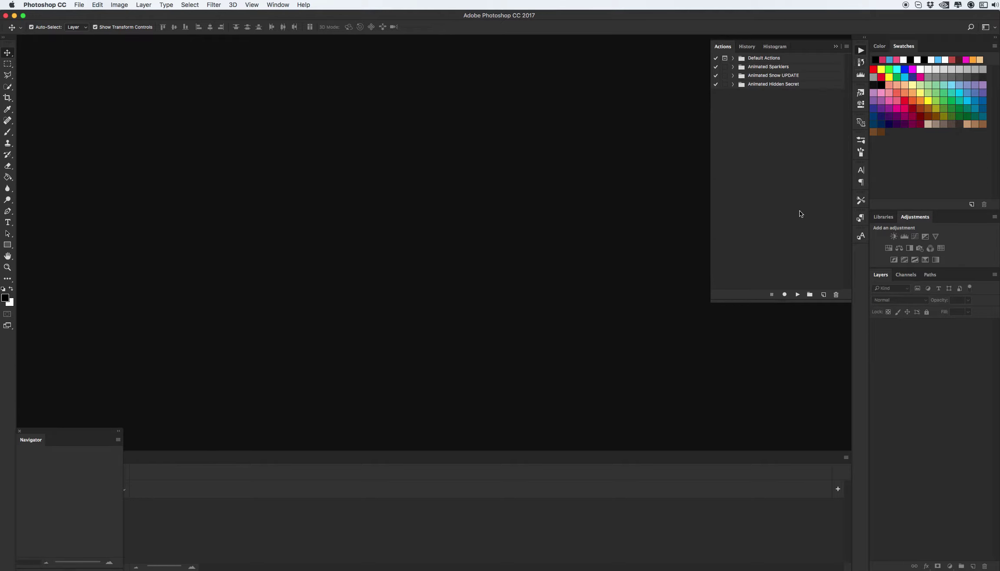
- Show Brush Presets, cancel Load Brushes, then close the Brush Presets panel
{"action": "left_click", "coordinate": [278, 5]}
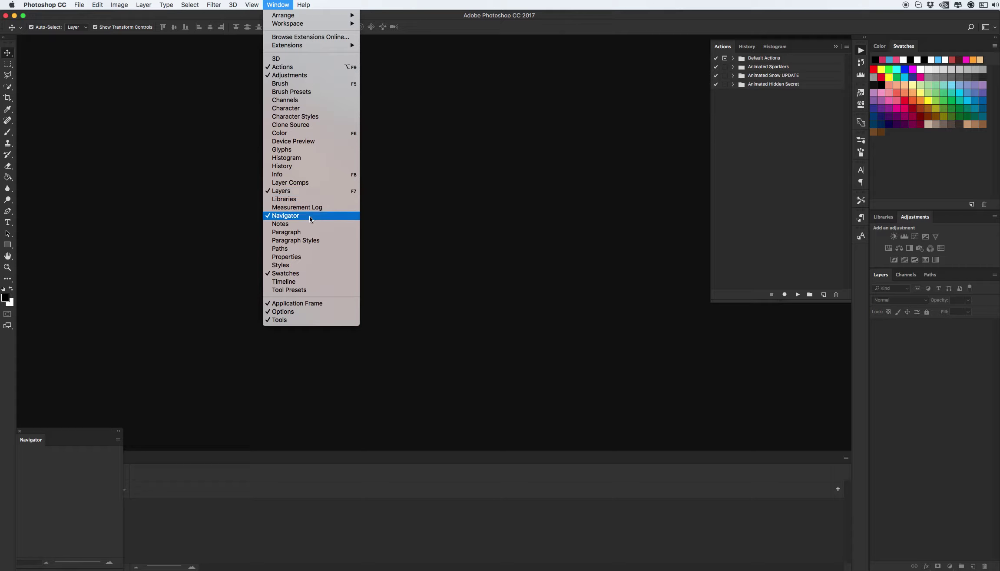
{"action": "left_click", "coordinate": [300, 90]}
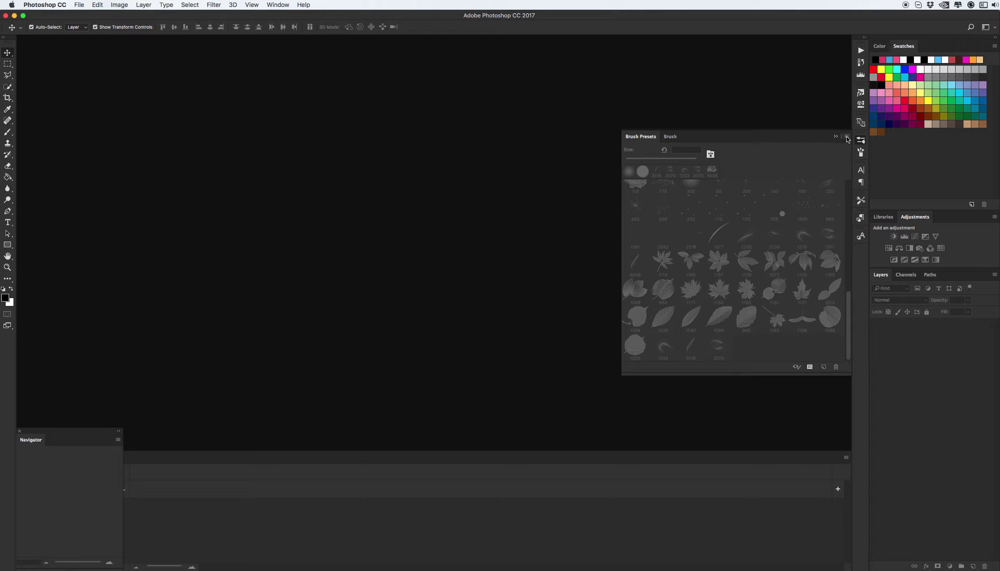
{"action": "left_click", "coordinate": [846, 137]}
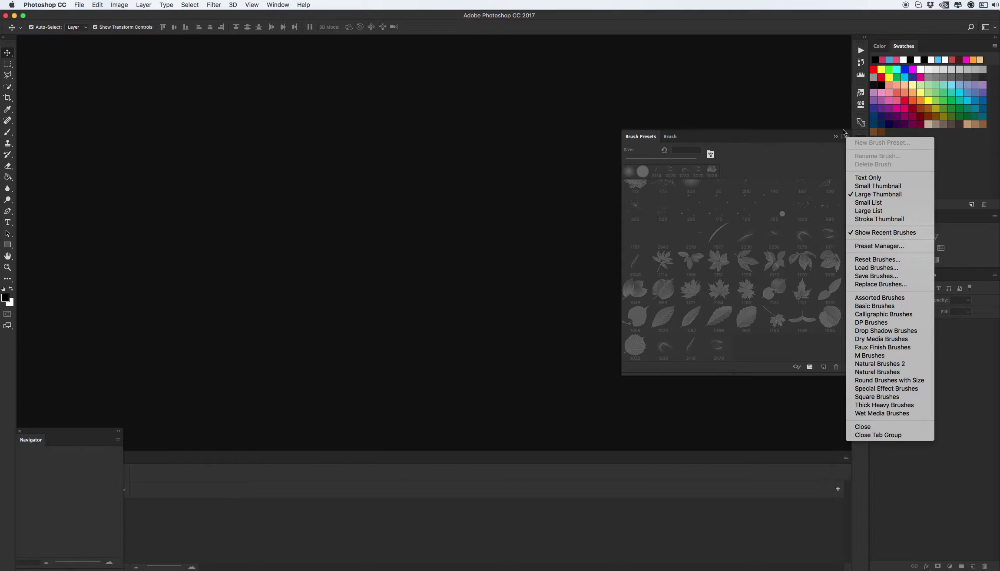
{"action": "left_click", "coordinate": [877, 269]}
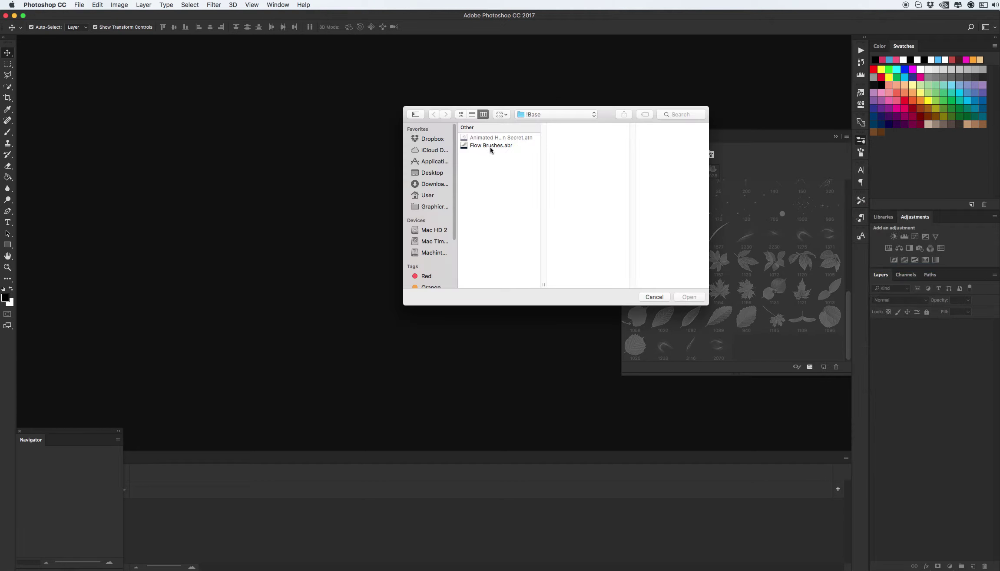
{"action": "left_click", "coordinate": [655, 297]}
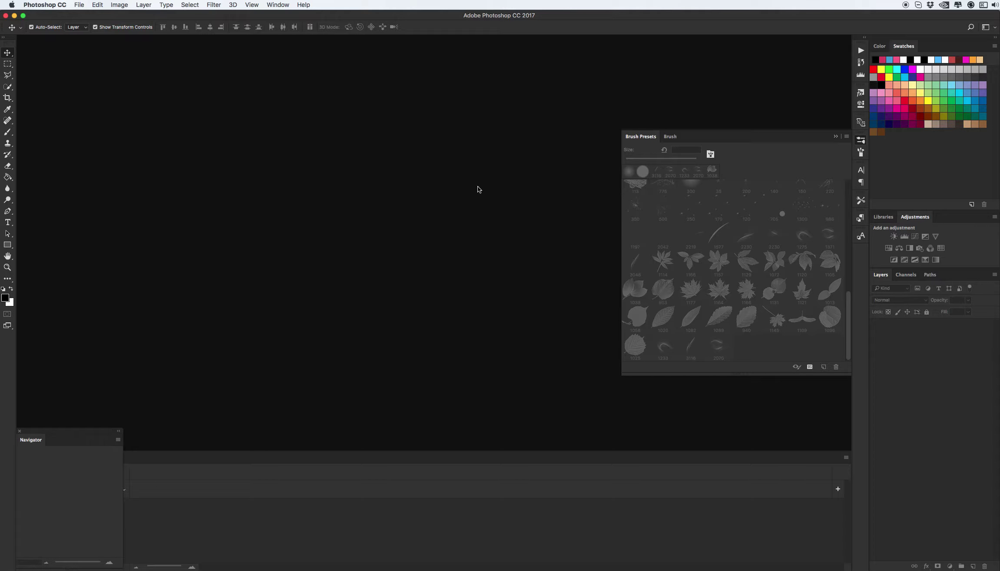
{"action": "left_click", "coordinate": [835, 136]}
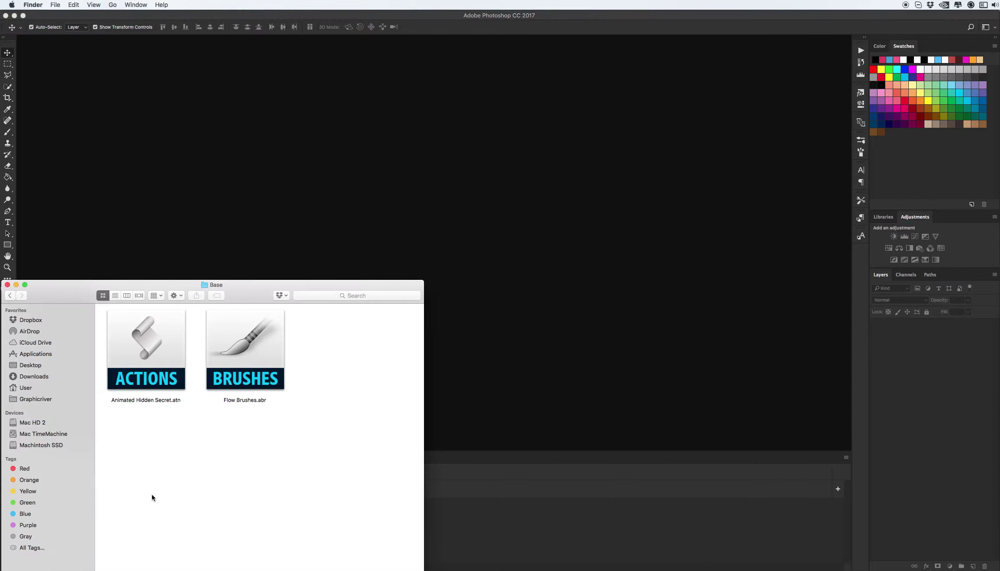
- Go back in Finder and drag Test-5.psd into Photoshop
{"action": "left_click", "coordinate": [9, 295]}
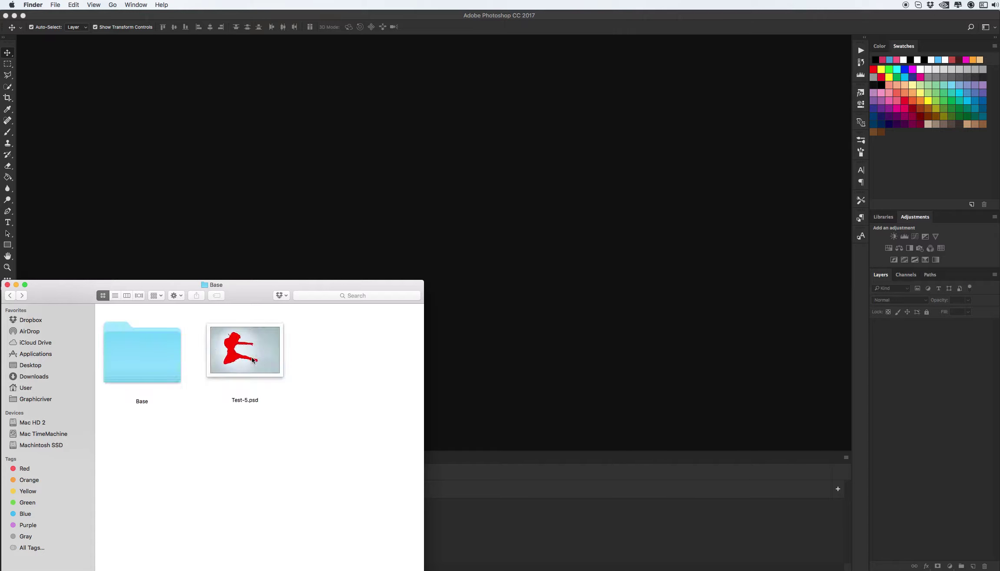
{"action": "left_click_drag", "start_coordinate": [245, 351], "coordinate": [513, 177]}
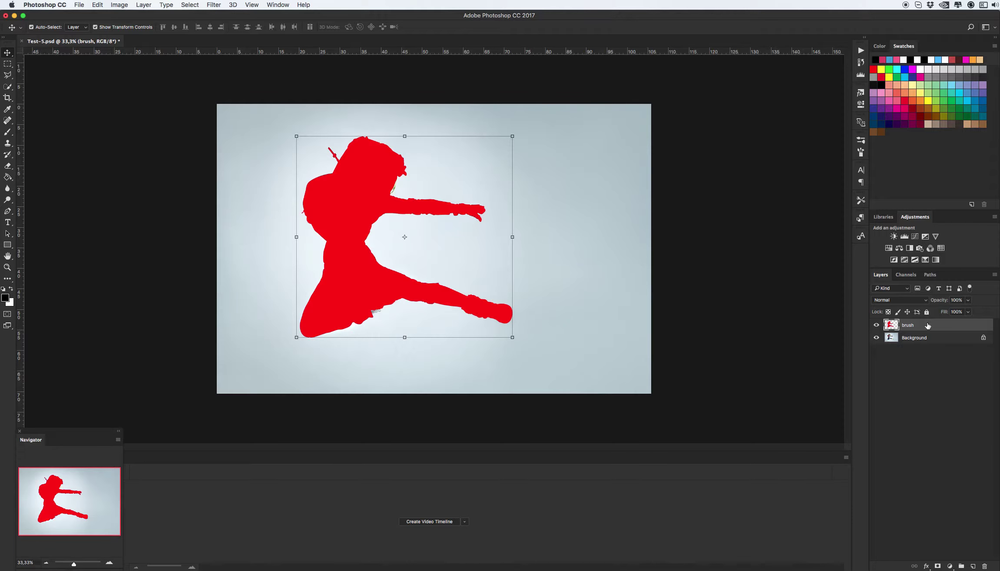
- Hide the red brush layer and look through the Image Mode options
{"action": "left_click", "coordinate": [876, 325]}
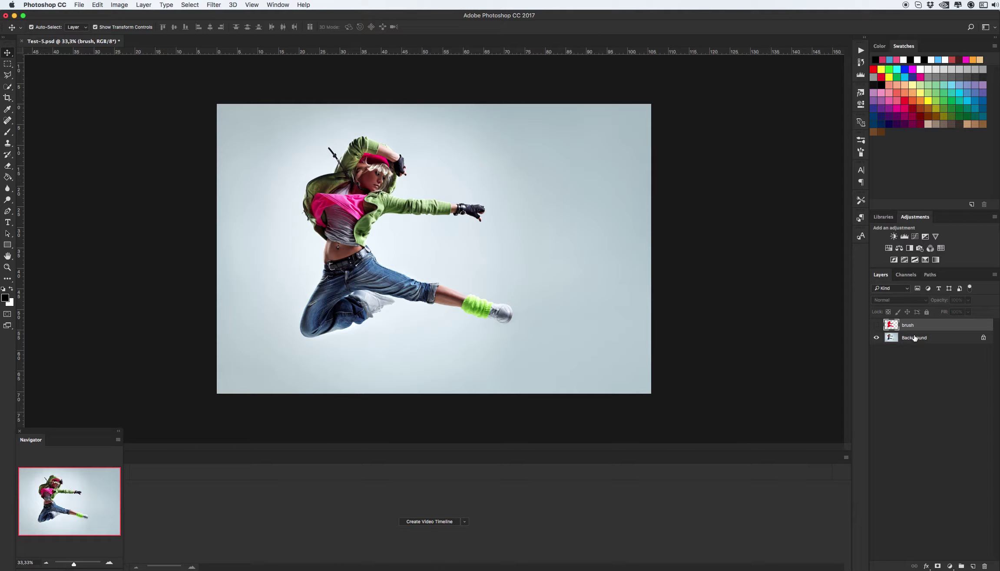
{"action": "left_click", "coordinate": [122, 6]}
{"action": "mouse_move", "coordinate": [125, 15]}
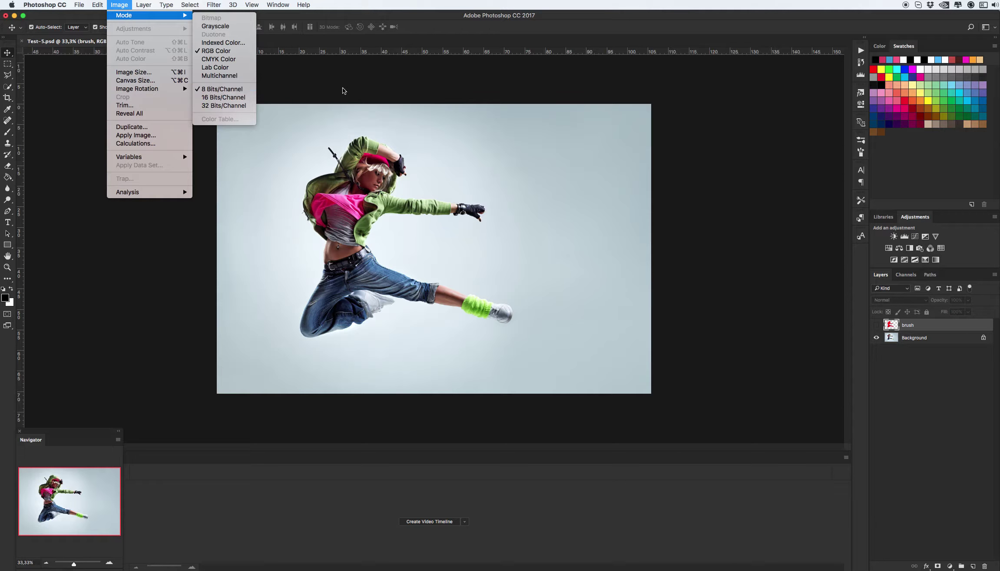
{"action": "left_click", "coordinate": [382, 87]}
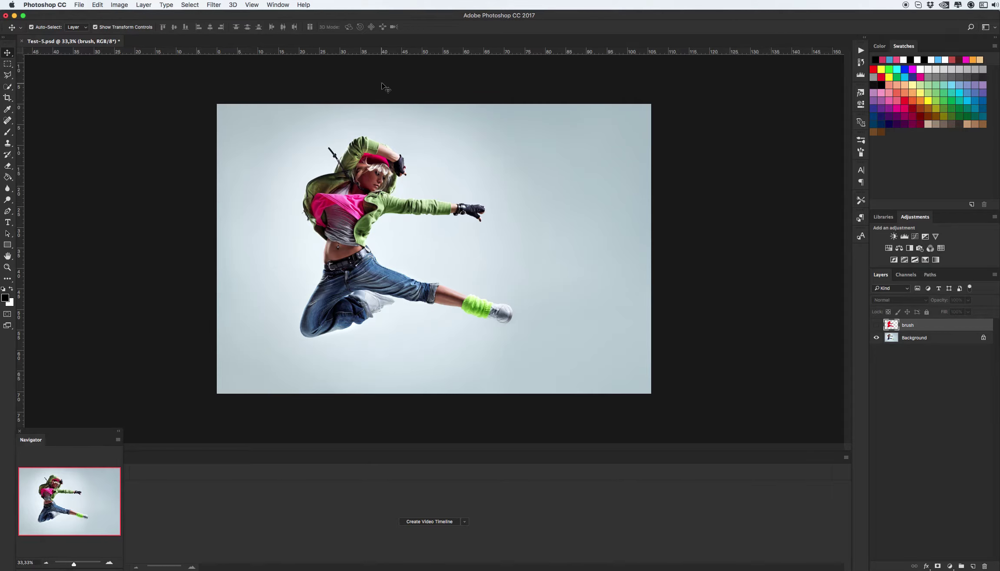
- Confirm the image size is 3000 × 2000 px at 72 ppi, leaving it unchanged
{"action": "key", "text": "ctrl+alt+i"}
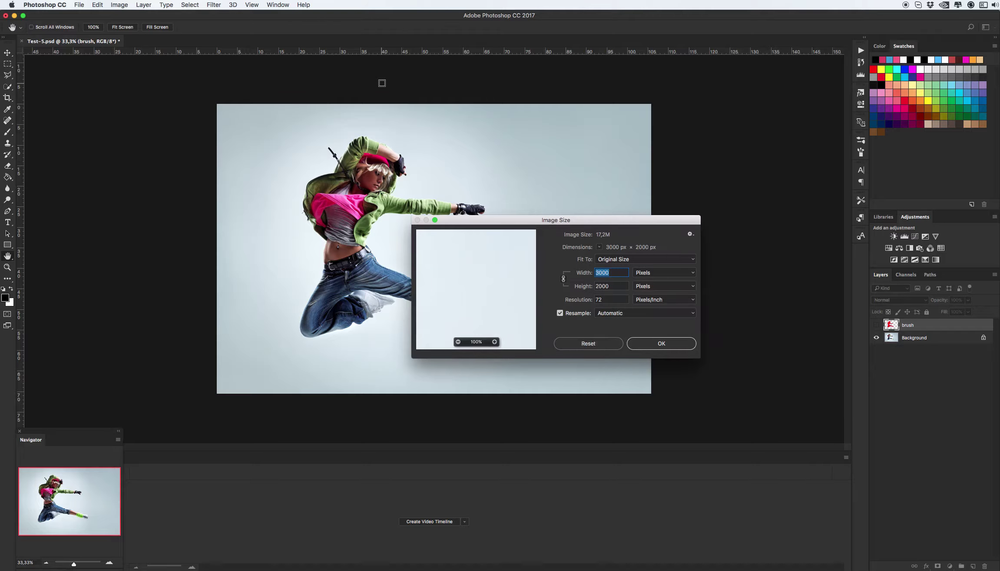
{"action": "left_click_drag", "start_coordinate": [570, 216], "coordinate": [573, 194]}
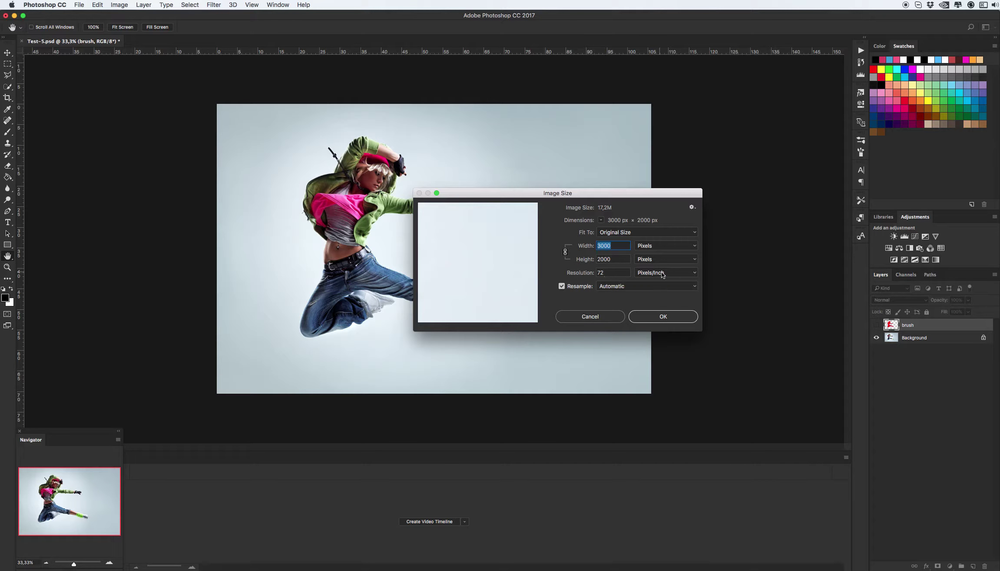
{"action": "left_click", "coordinate": [675, 320]}
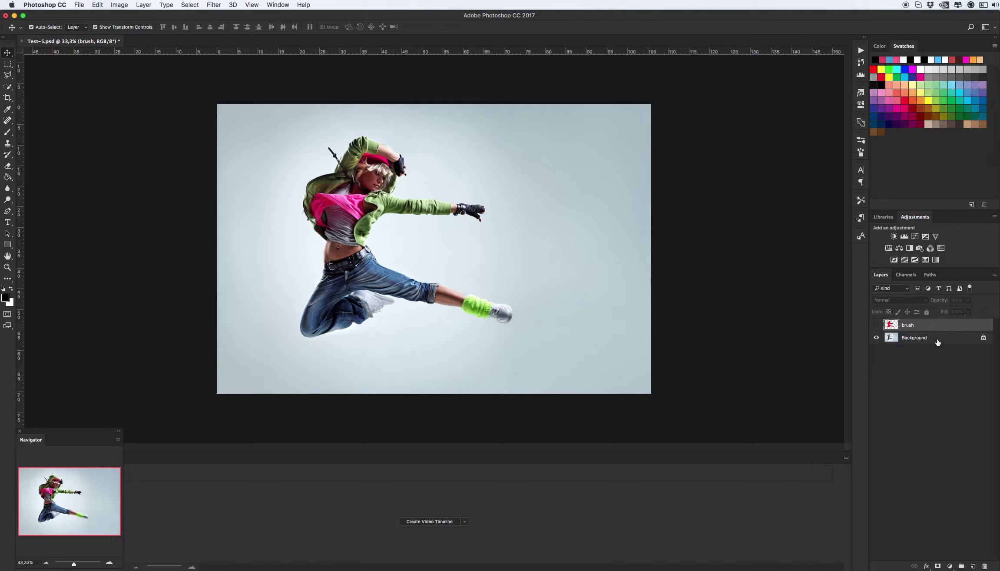
- Unlock the Background into Layer 0 and delete the brush layer
{"action": "left_click", "coordinate": [967, 341]}
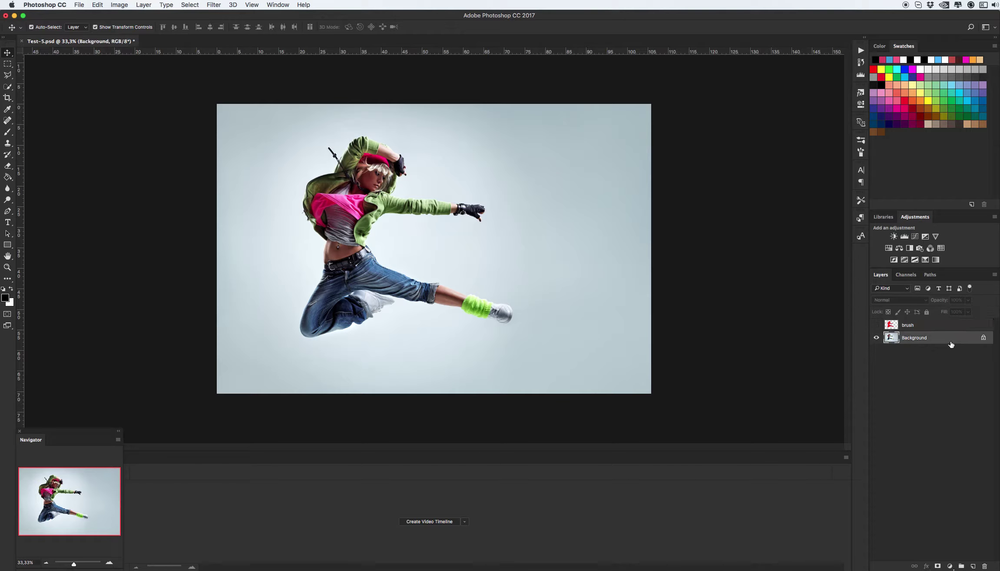
{"action": "left_click", "coordinate": [984, 338]}
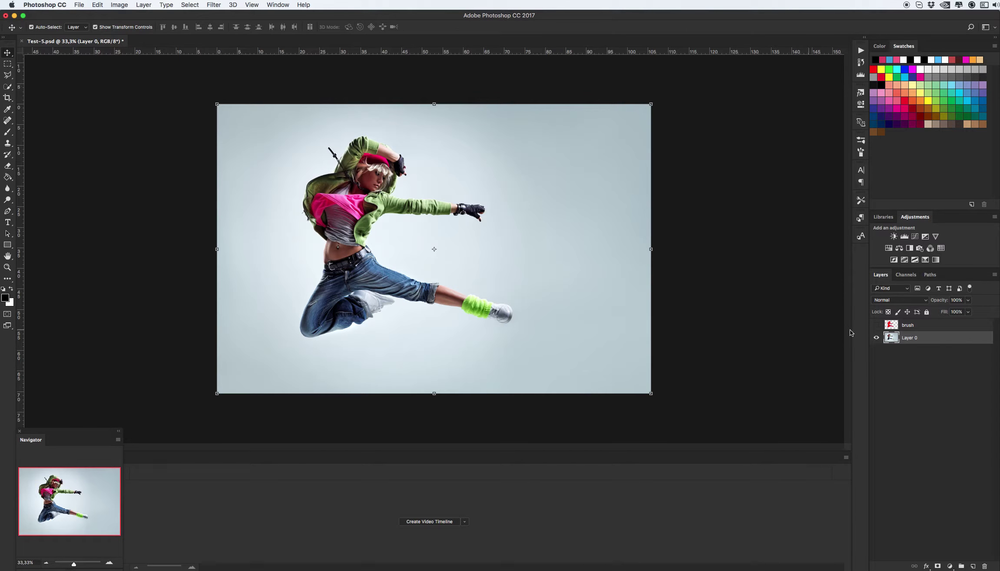
{"action": "left_click", "coordinate": [918, 328]}
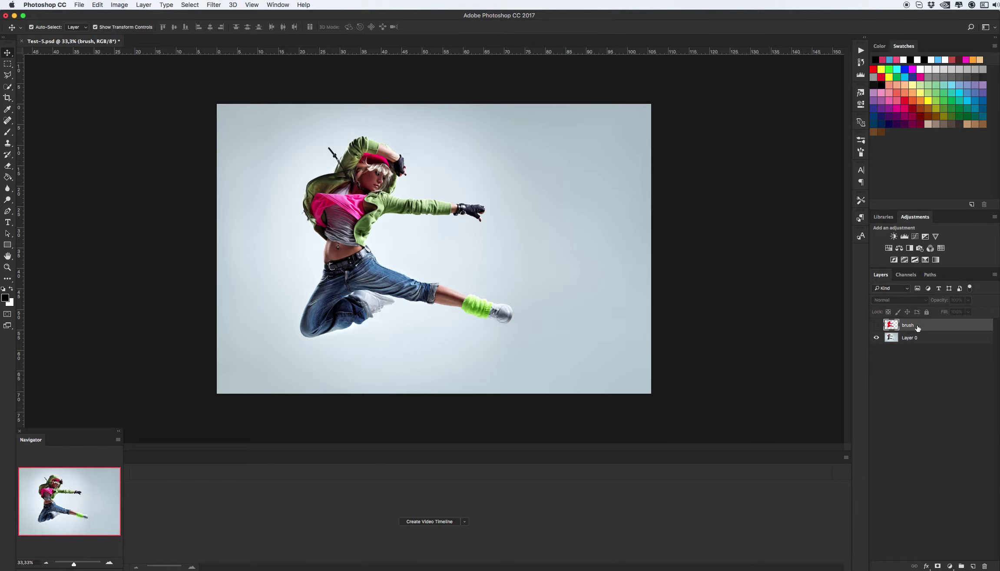
{"action": "key", "text": "Delete"}
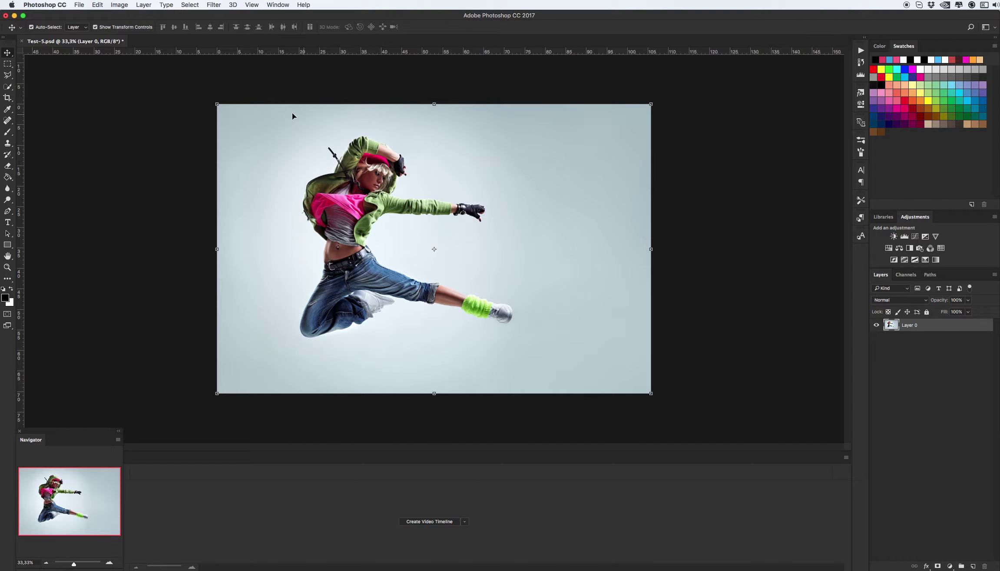
- Restore Layer 0 as a locked Background and make the red silhouette layer visible
{"action": "left_click", "coordinate": [143, 5]}
{"action": "mouse_move", "coordinate": [147, 14]}
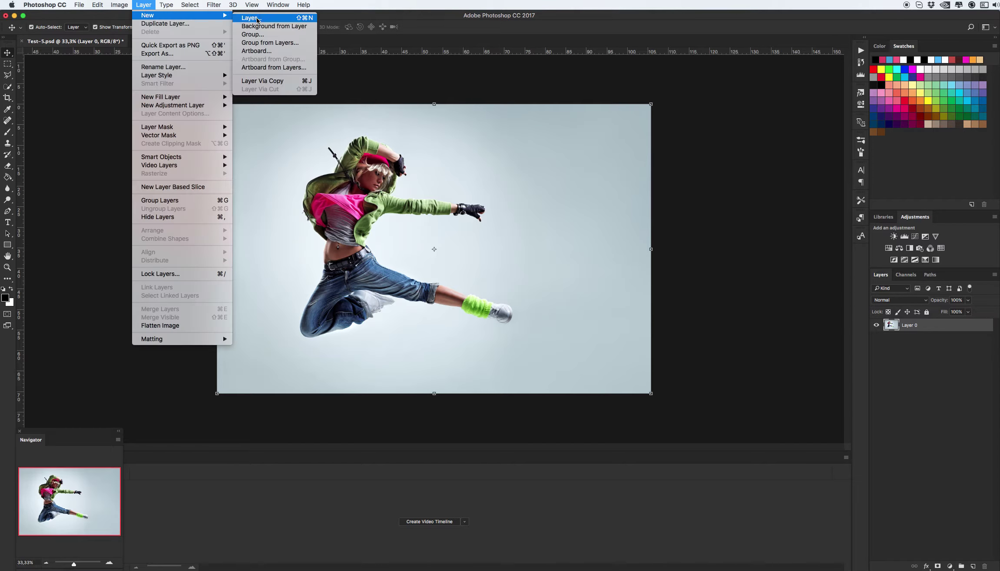
{"action": "left_click", "coordinate": [261, 29]}
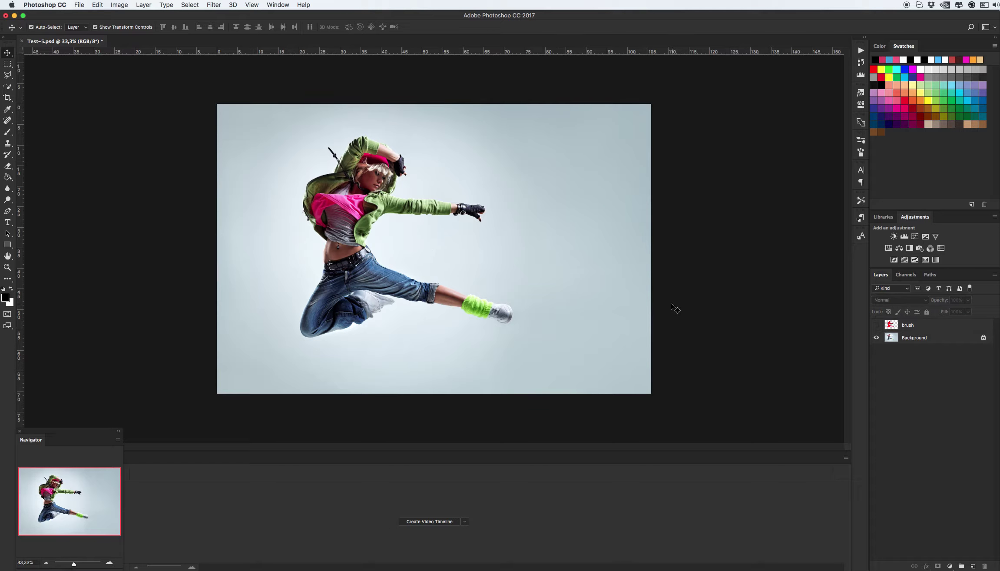
{"action": "left_click", "coordinate": [906, 327]}
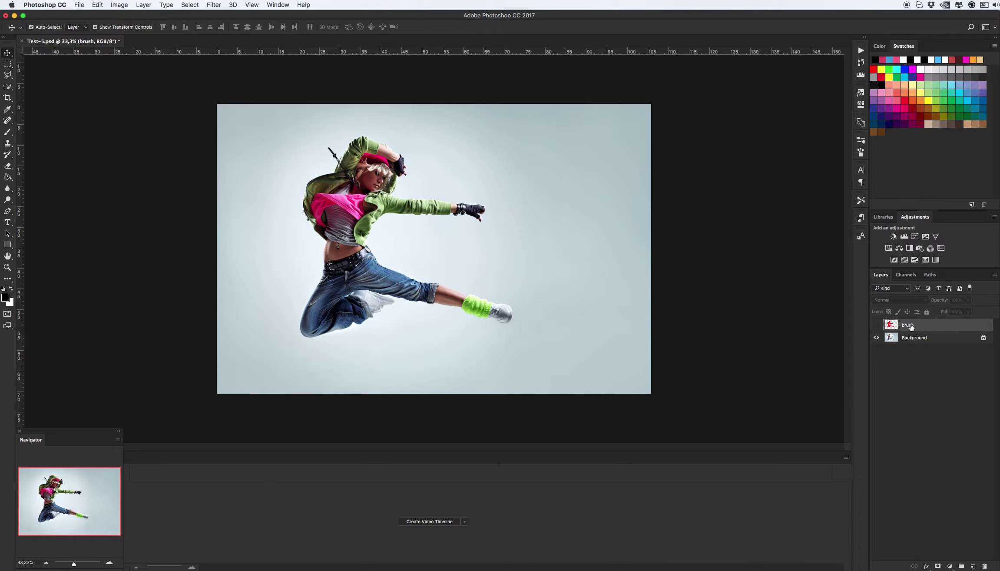
{"action": "left_click", "coordinate": [876, 326]}
{"action": "key", "text": "z"}
- Zoom in and out on the silhouette, then expand the Animated Hidden Secret set
{"action": "left_click", "coordinate": [337, 197]}
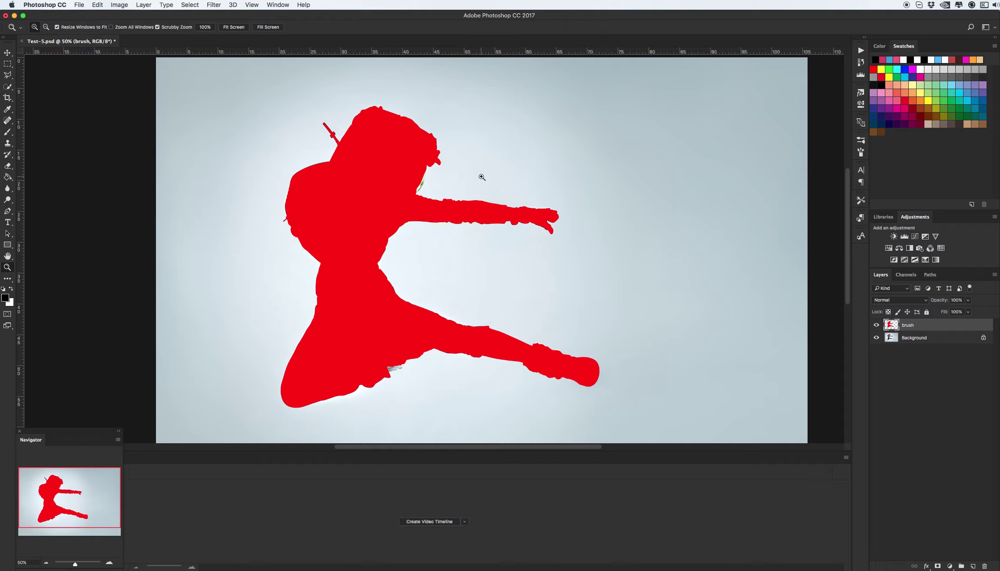
{"action": "left_click", "coordinate": [406, 271], "text": "alt"}
{"action": "key", "text": "v"}
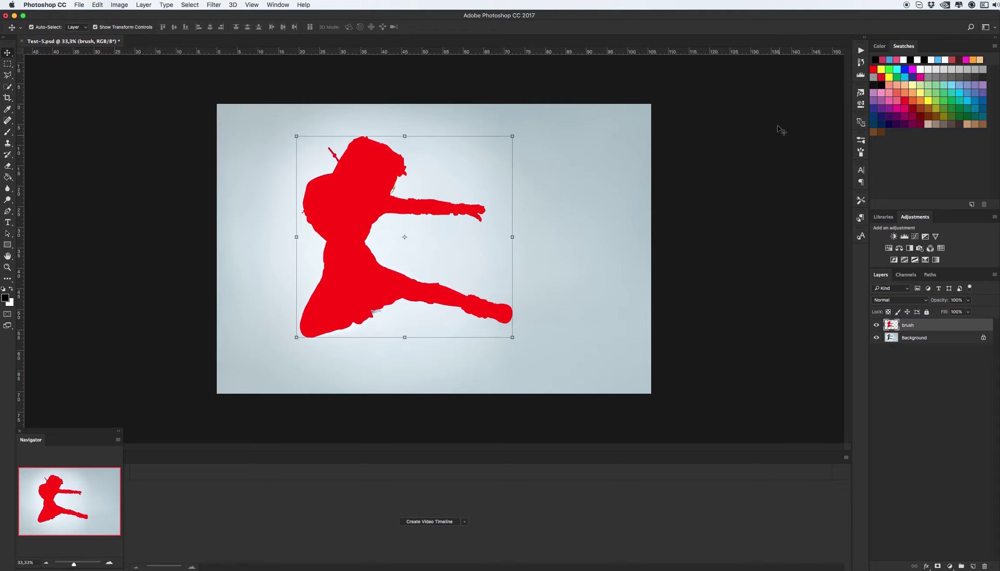
{"action": "left_click", "coordinate": [861, 49]}
{"action": "left_click", "coordinate": [732, 84]}
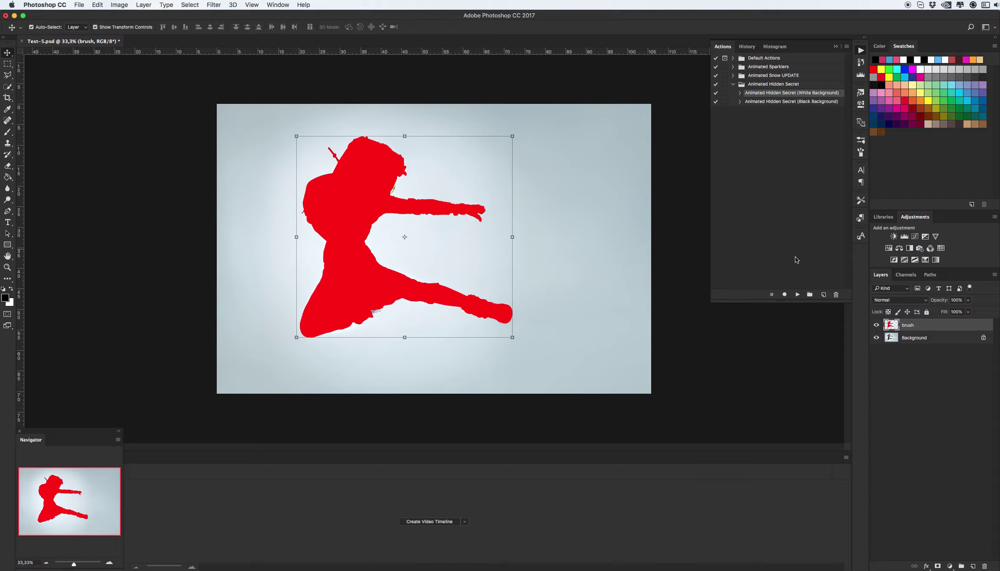
- Play White Background, delete the COLOR FX to BACKGROUND COLOR layers, and reshow the silhouette
{"action": "left_click", "coordinate": [796, 294]}
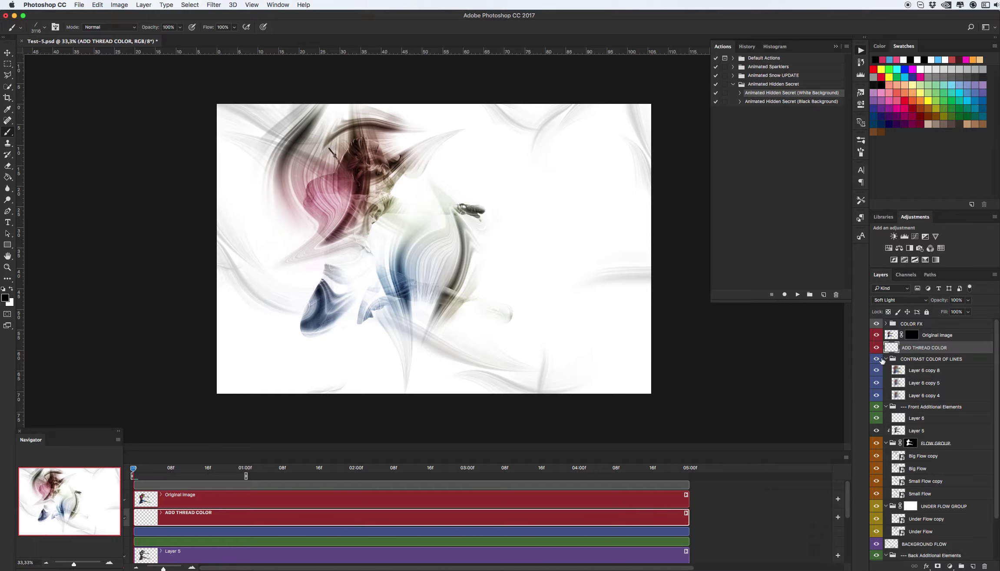
{"action": "left_click", "coordinate": [886, 359], "text": "super"}
{"action": "left_click", "coordinate": [930, 440]}
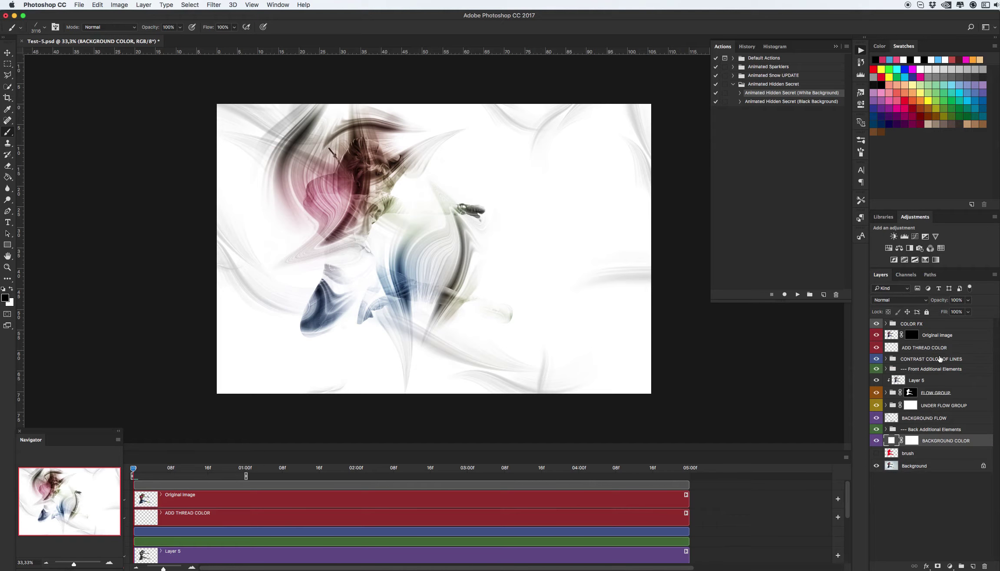
{"action": "left_click", "coordinate": [935, 324], "text": "shift"}
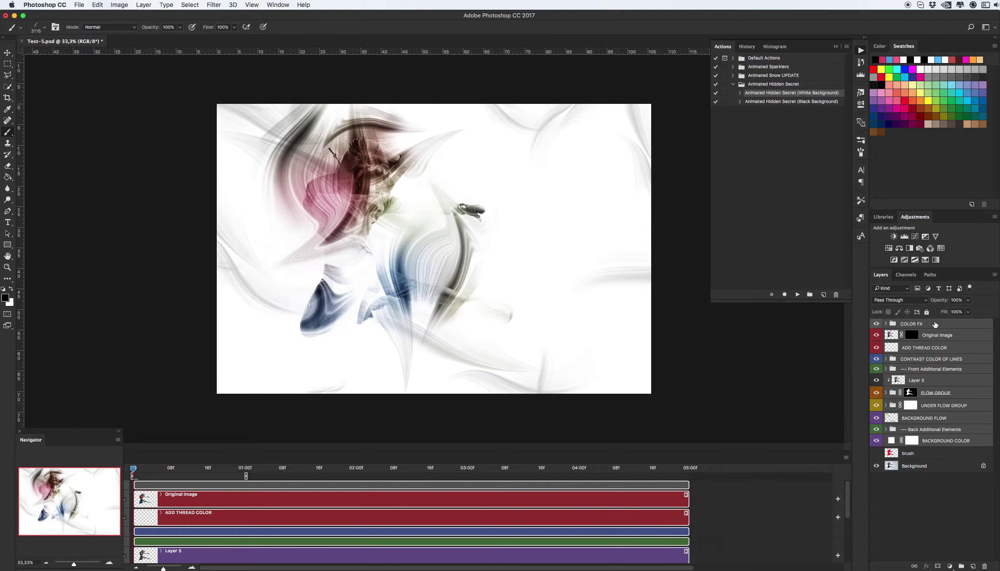
{"action": "key", "text": "Delete"}
{"action": "left_click", "coordinate": [876, 325]}
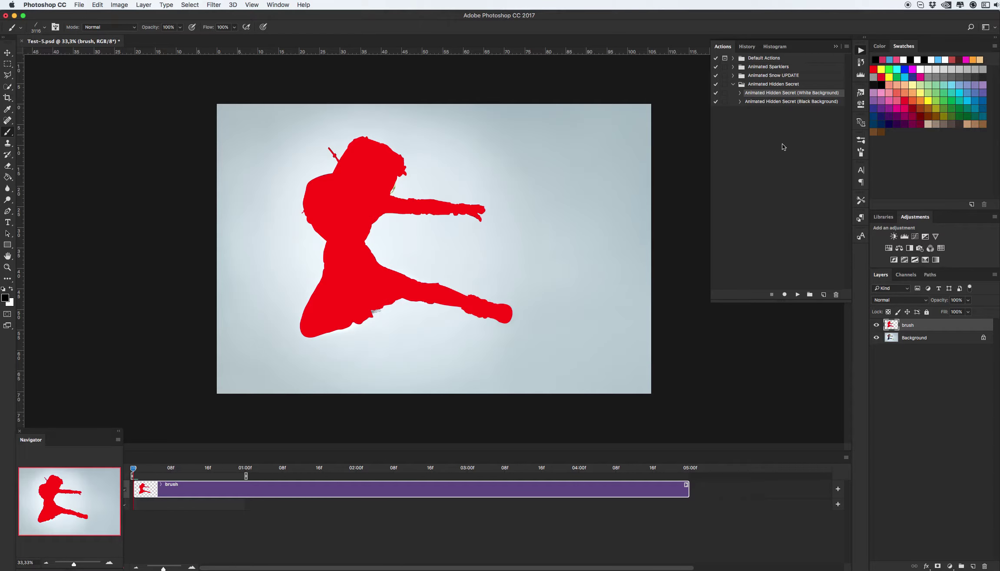
- Run the smoke action twice more, deleting the first rerun's generated layers in between
{"action": "left_click", "coordinate": [797, 294]}
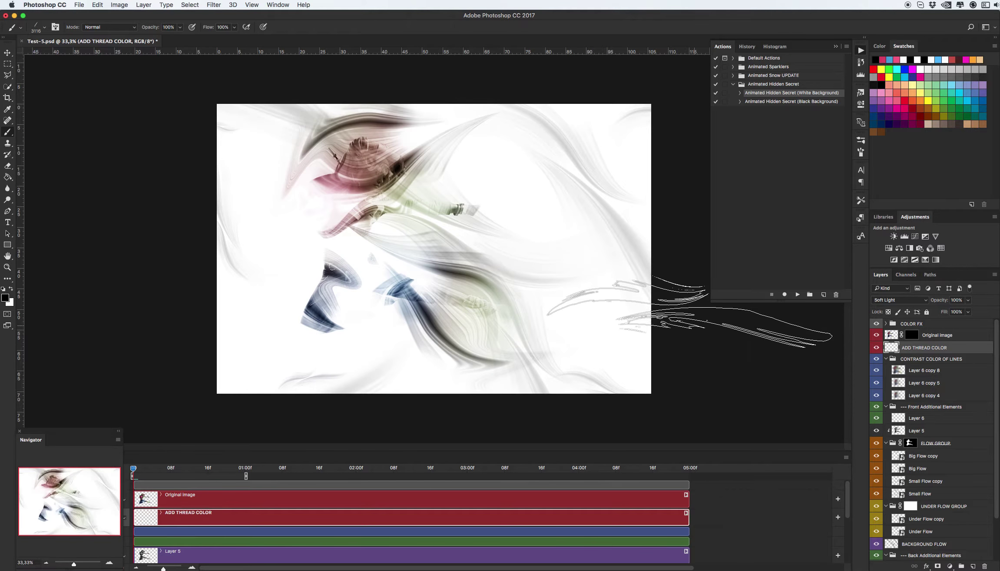
{"action": "left_click", "coordinate": [885, 358]}
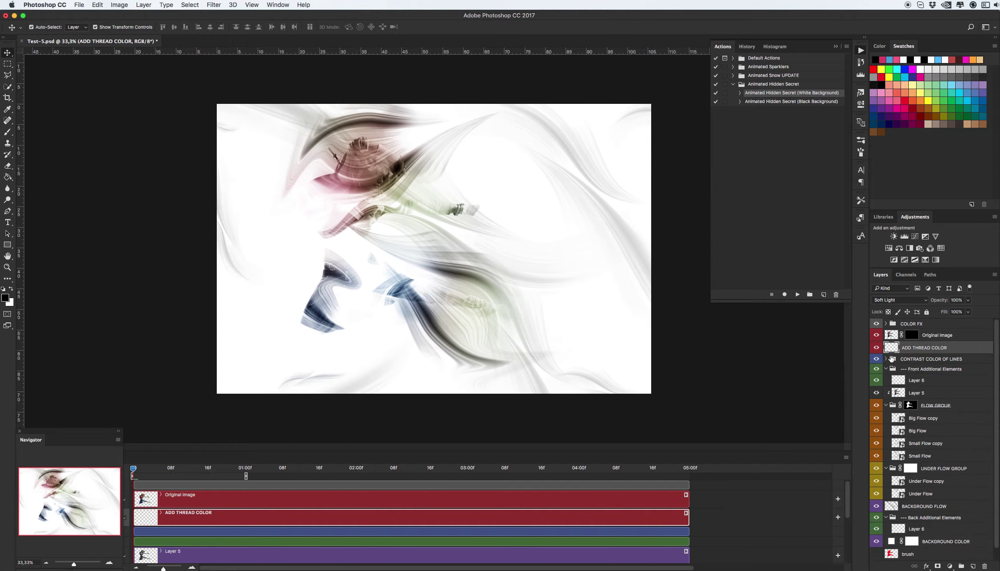
{"action": "left_click", "coordinate": [886, 369], "text": "super"}
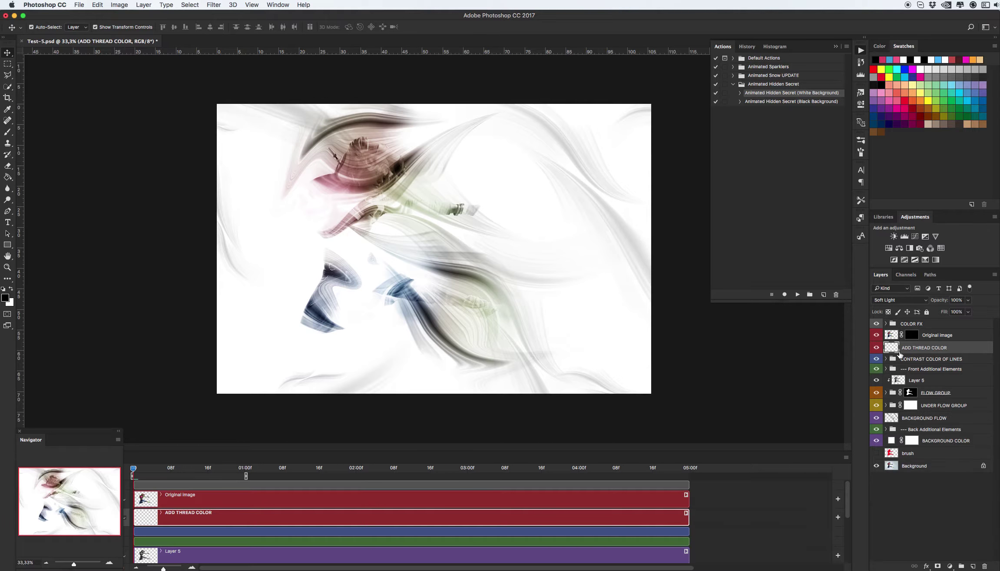
{"action": "left_click", "coordinate": [908, 341]}
{"action": "left_click", "coordinate": [925, 435], "text": "shift"}
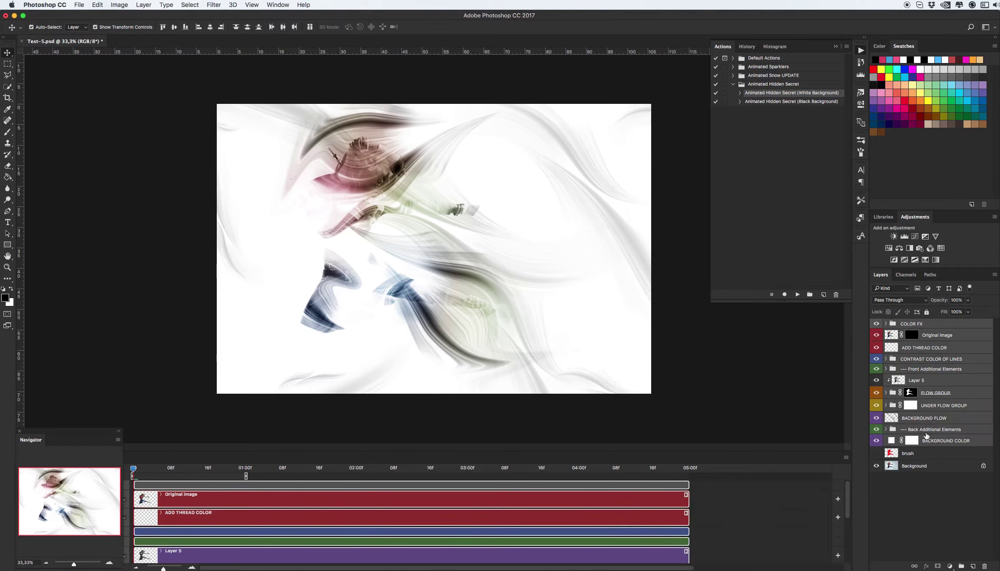
{"action": "key", "text": "Delete"}
{"action": "left_click", "coordinate": [876, 324]}
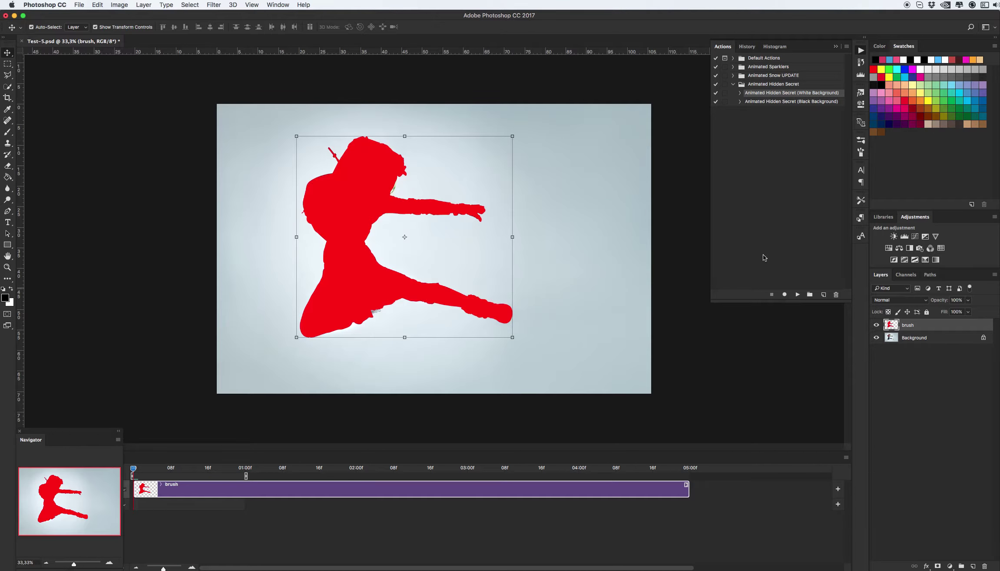
{"action": "left_click", "coordinate": [796, 294]}
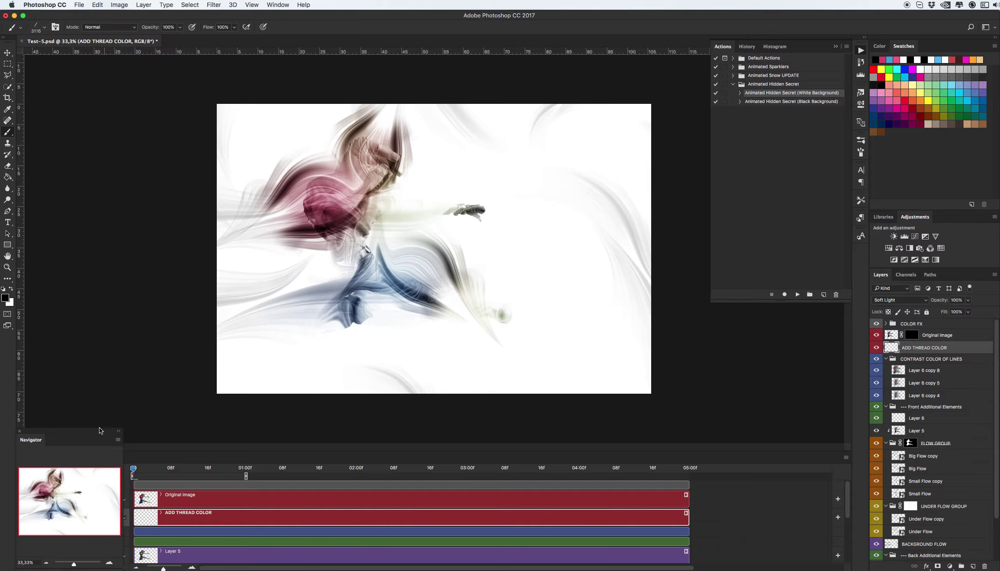
- Move the Navigator panel aside and scrub the timeline through the opening frames
{"action": "left_click_drag", "start_coordinate": [93, 431], "coordinate": [101, 302]}
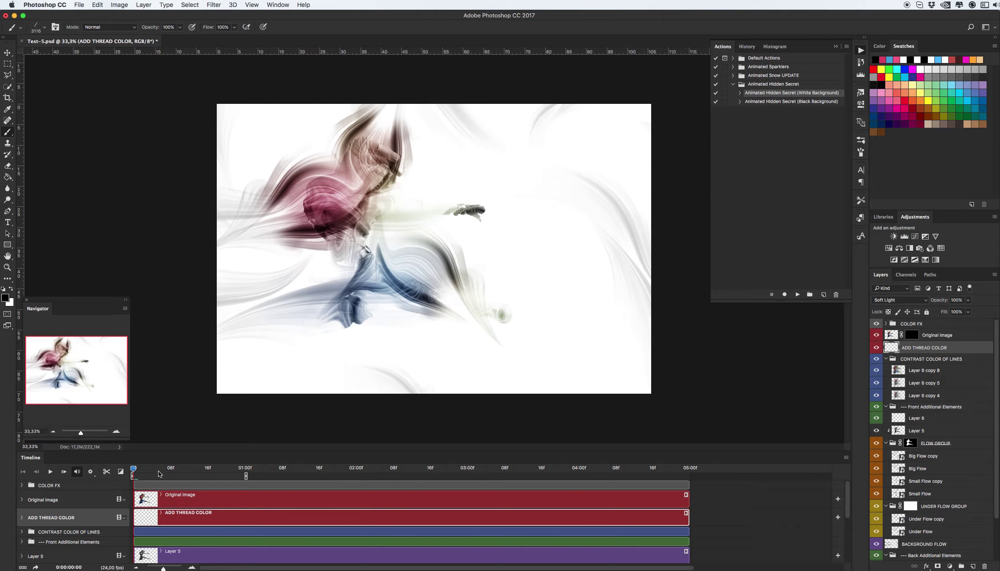
{"action": "mouse_move", "coordinate": [134, 469]}
{"action": "left_mouse_down"}
{"action": "mouse_move", "coordinate": [180, 471]}
{"action": "mouse_move", "coordinate": [176, 498]}
{"action": "mouse_move", "coordinate": [190, 498]}
{"action": "mouse_move", "coordinate": [141, 501]}
{"action": "mouse_move", "coordinate": [238, 474]}
{"action": "mouse_move", "coordinate": [133, 470]}
{"action": "left_mouse_up"}
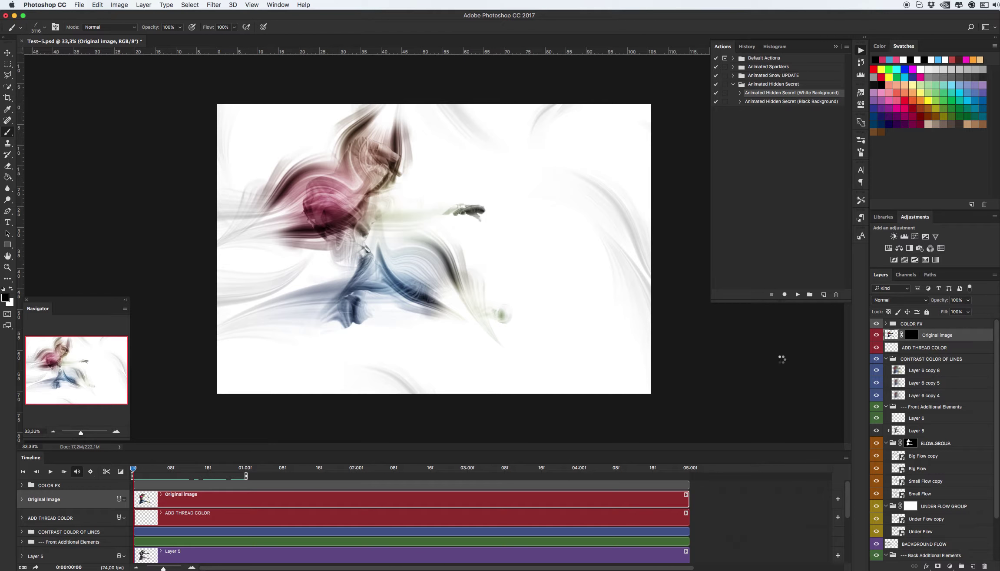
- Collapse the Front/Back Additional Elements, Contrast Color of Lines, Flow and Under Flow groups
{"action": "left_click", "coordinate": [886, 406]}
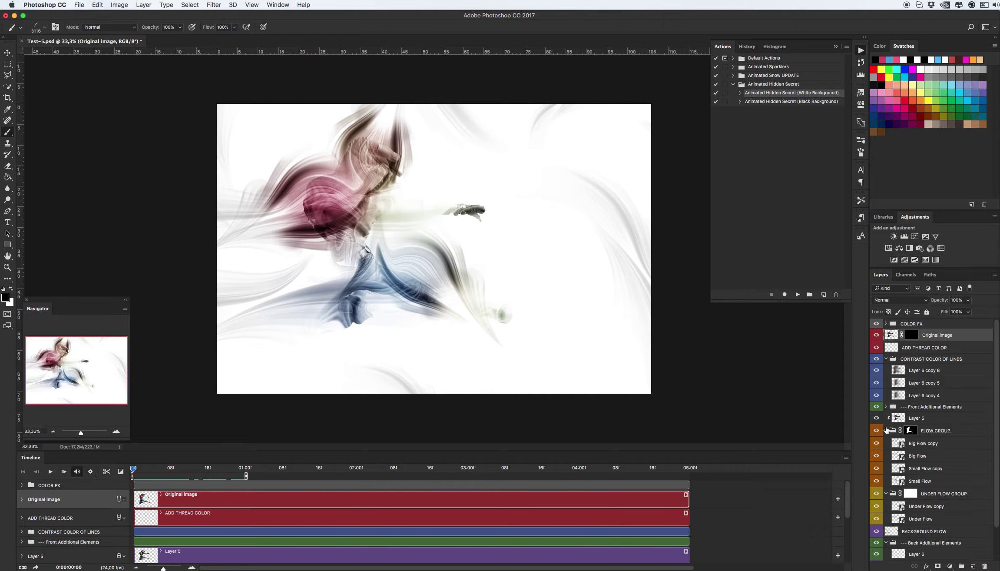
{"action": "left_click", "coordinate": [886, 430]}
{"action": "left_click", "coordinate": [885, 358]}
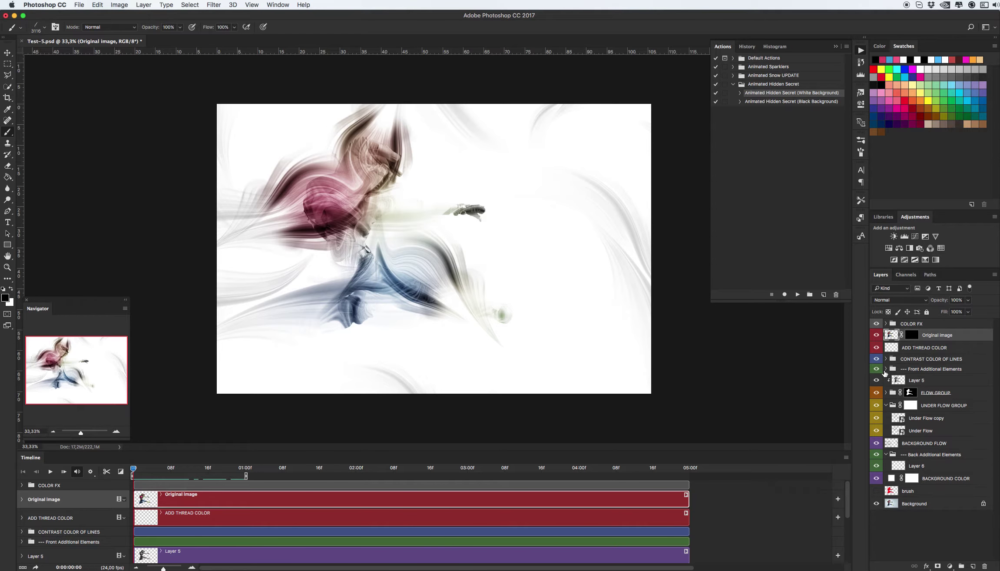
{"action": "left_click", "coordinate": [886, 404]}
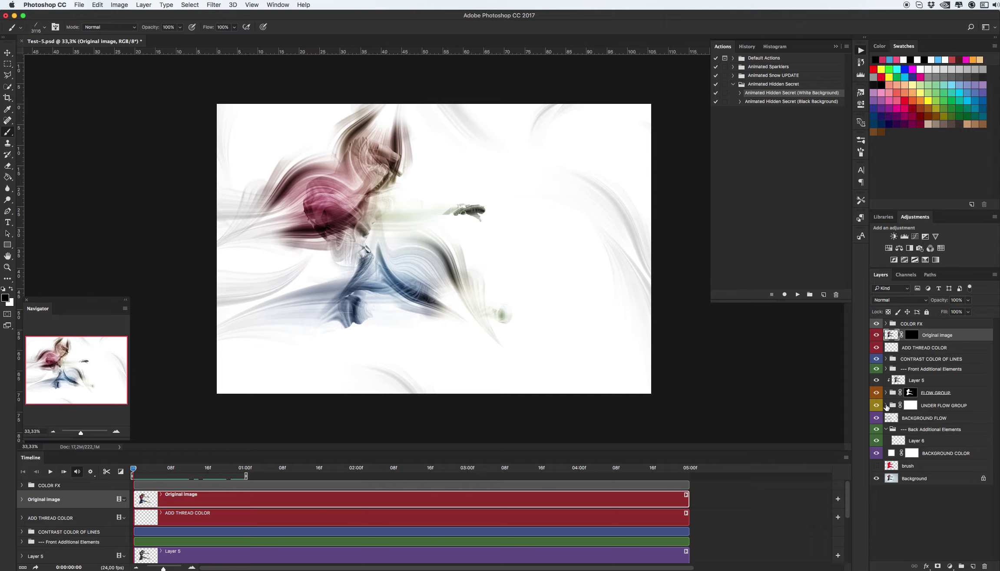
{"action": "left_click", "coordinate": [887, 430]}
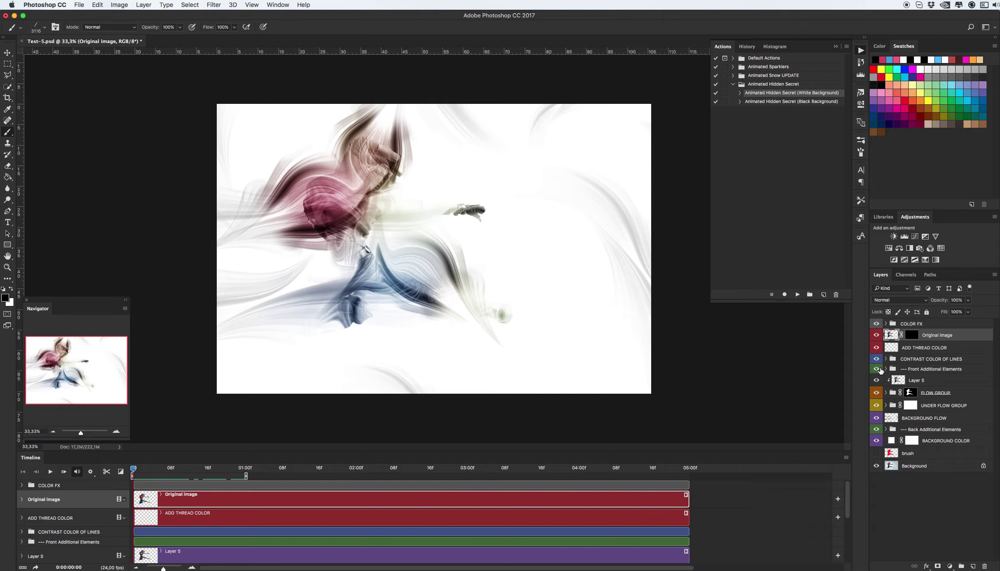
{"action": "left_click", "coordinate": [883, 369]}
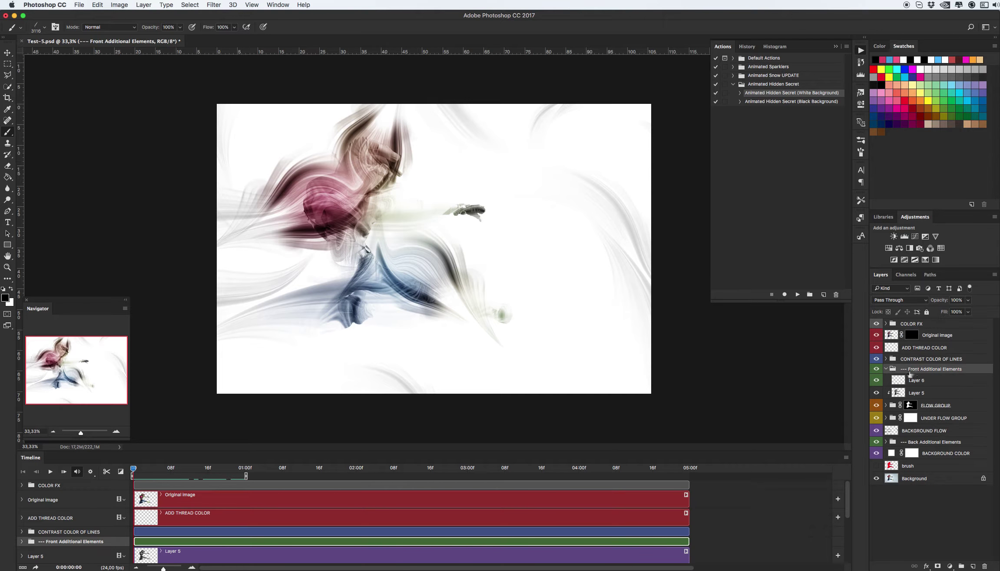
{"action": "left_click", "coordinate": [888, 368]}
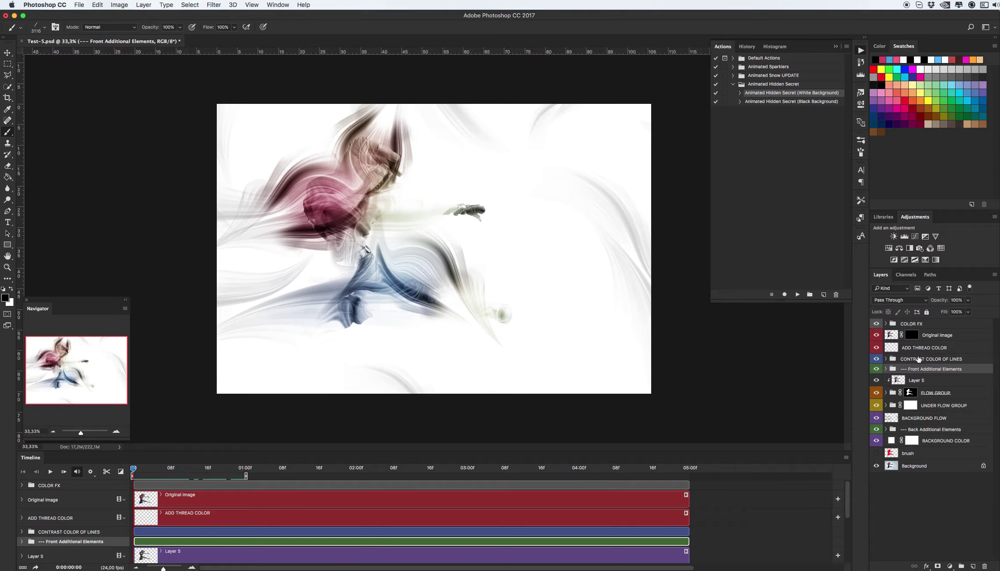
{"action": "left_click", "coordinate": [926, 419]}
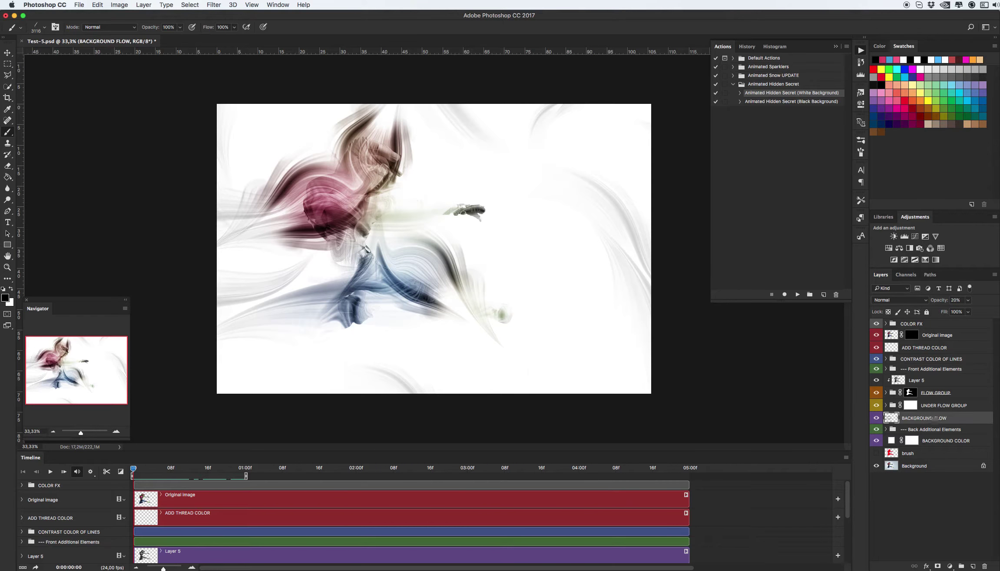
{"action": "key", "text": "v"}
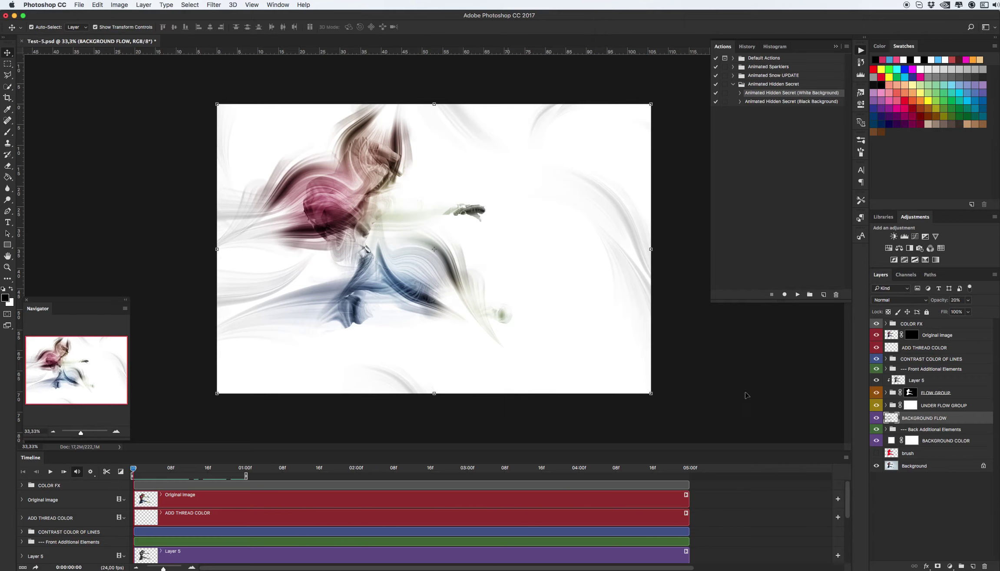
{"action": "left_click", "coordinate": [877, 418]}
{"action": "left_click", "coordinate": [876, 418]}
{"action": "left_click", "coordinate": [876, 418]}
{"action": "left_click", "coordinate": [876, 417]}
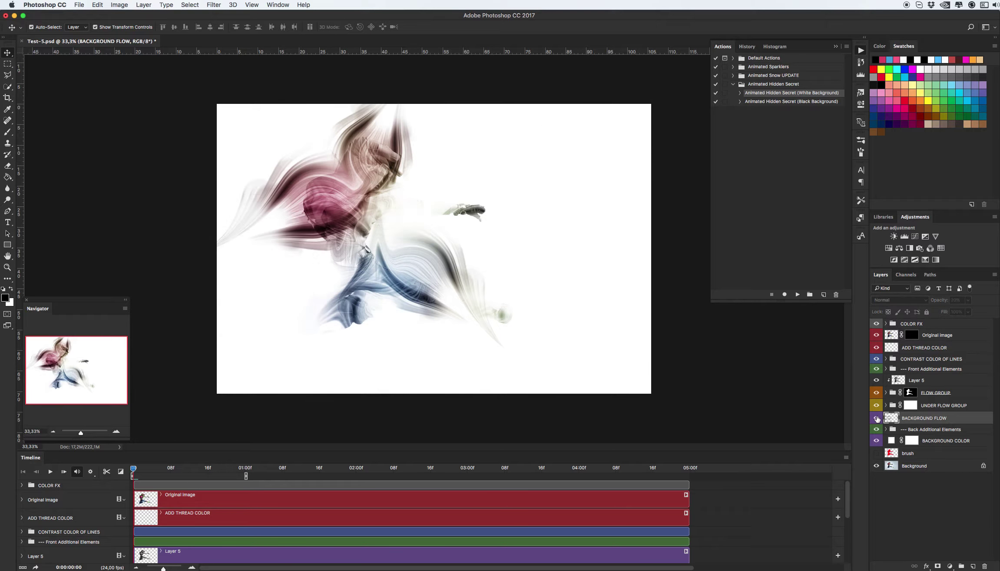
{"action": "left_click", "coordinate": [876, 417]}
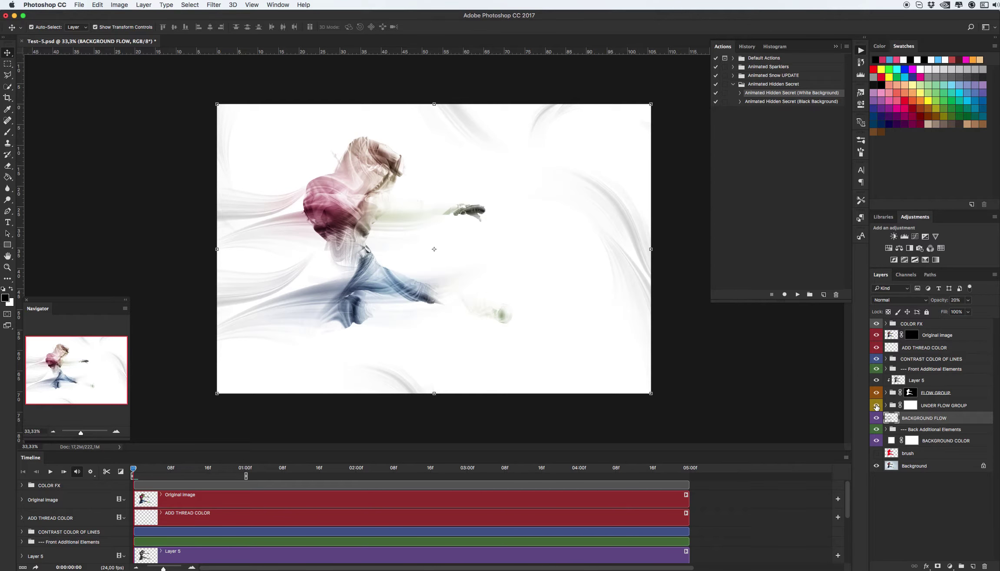
{"action": "left_click", "coordinate": [875, 404]}
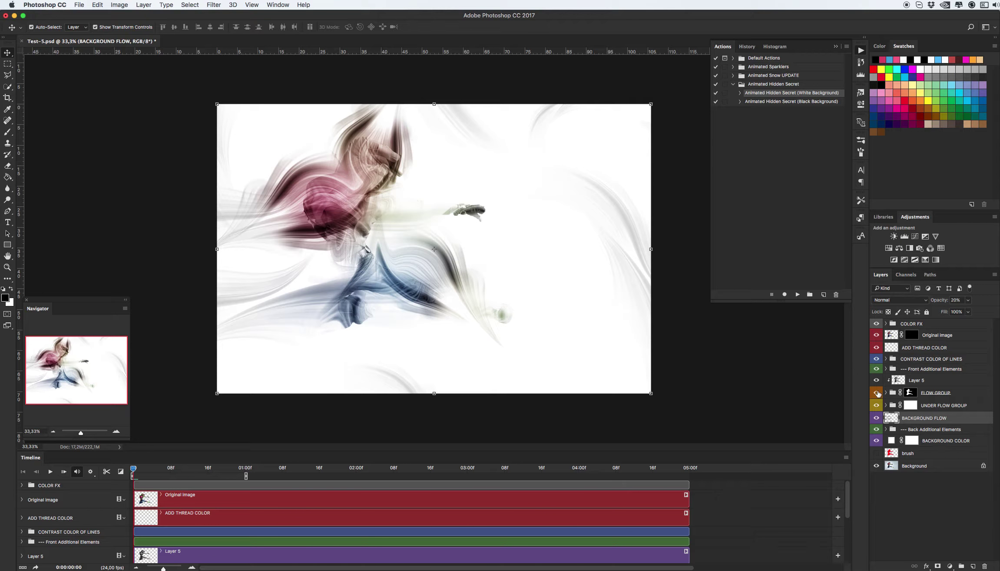
{"action": "left_click", "coordinate": [876, 380]}
{"action": "left_click", "coordinate": [877, 392]}
{"action": "left_click", "coordinate": [876, 381]}
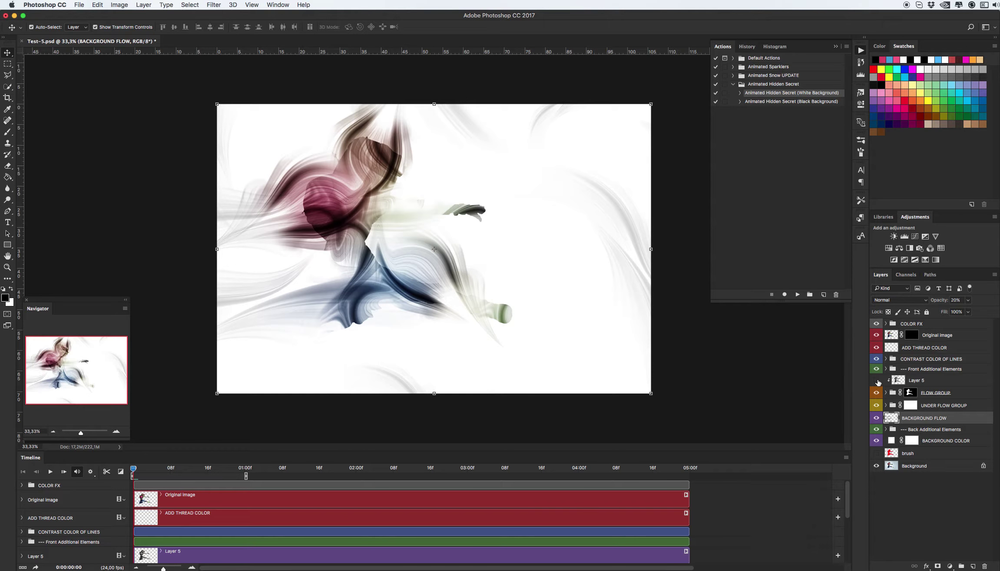
{"action": "left_click", "coordinate": [876, 381]}
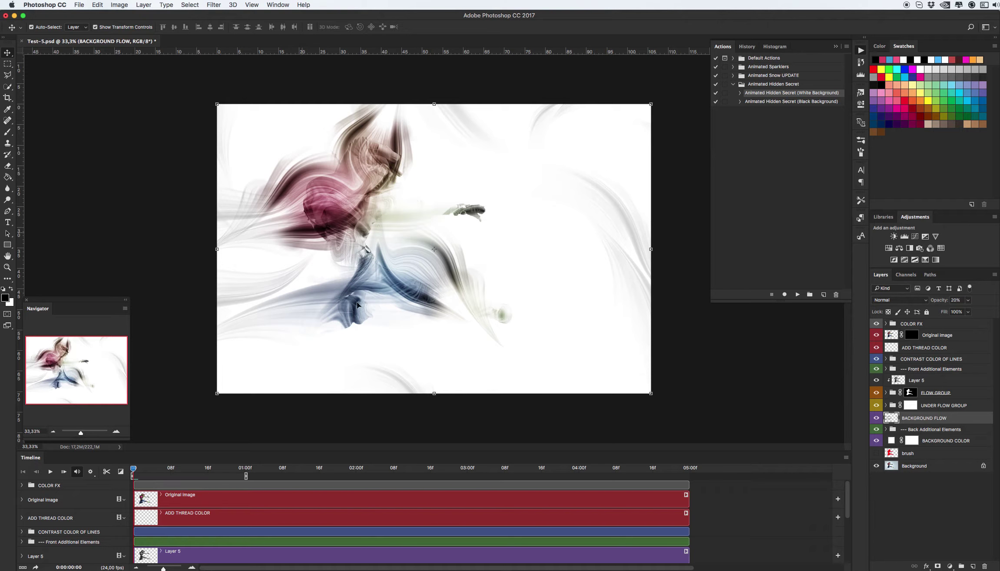
{"action": "left_click", "coordinate": [876, 359]}
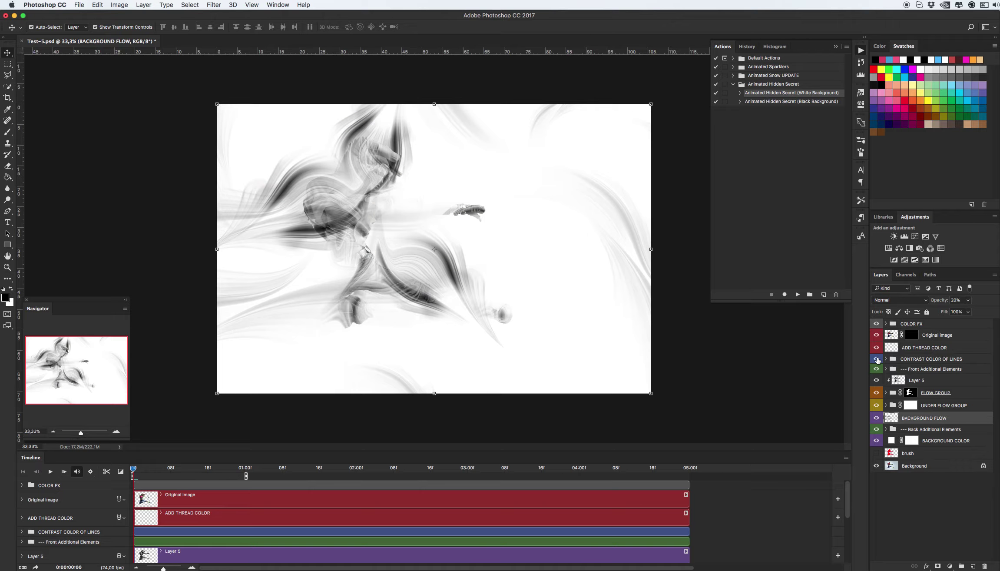
{"action": "left_click", "coordinate": [876, 359]}
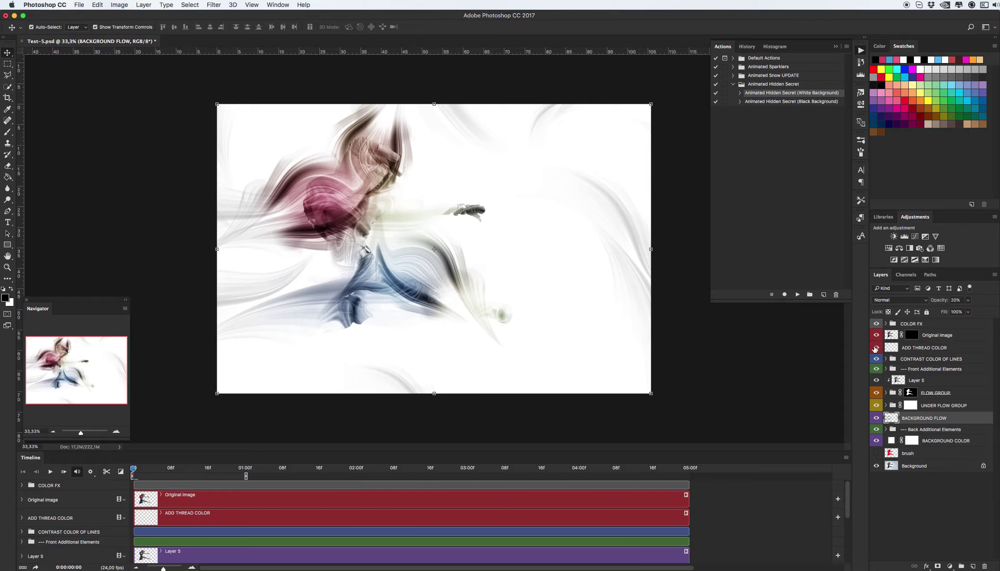
{"action": "left_click", "coordinate": [900, 350]}
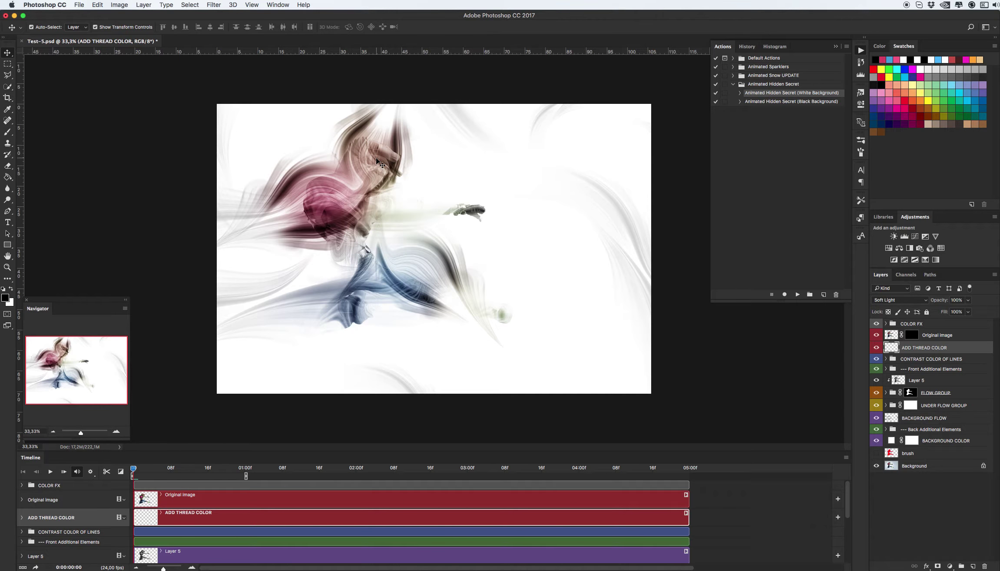
- Choose a soft round brush and a saturated pink based on the dancer's upper body
{"action": "key", "text": "b"}
{"action": "right_click", "coordinate": [378, 190]}
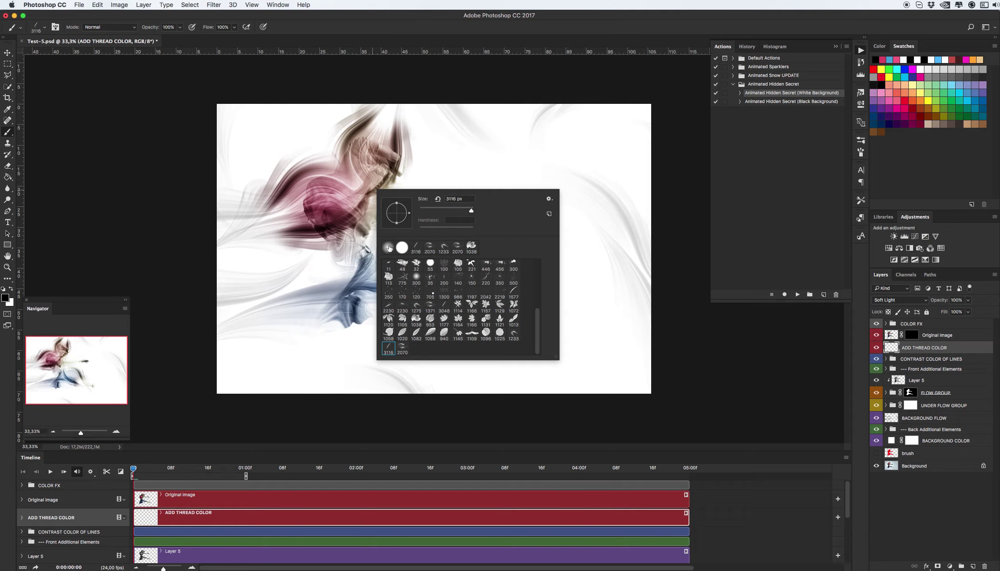
{"action": "left_click", "coordinate": [388, 247]}
{"action": "key", "text": "Return"}
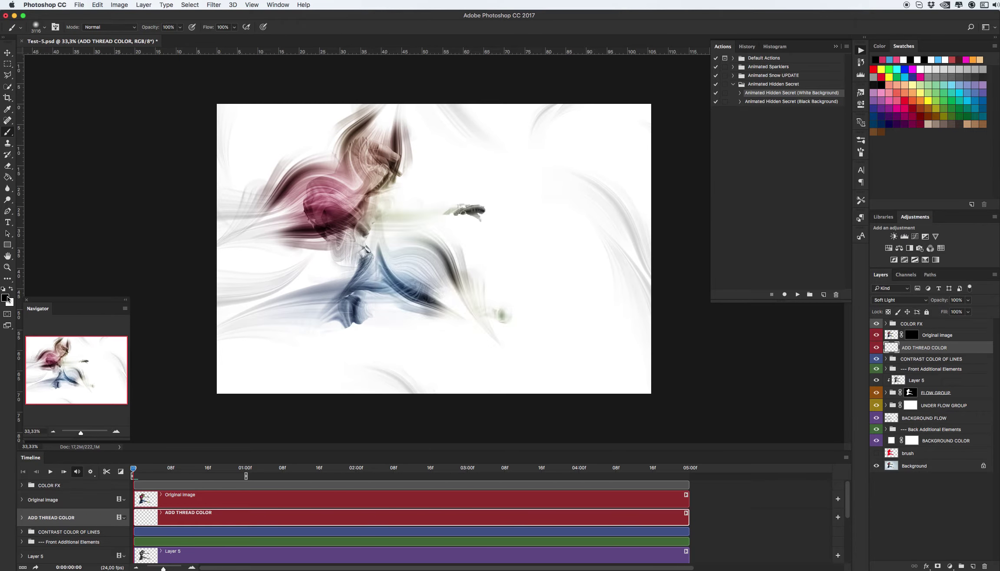
{"action": "left_click", "coordinate": [6, 296]}
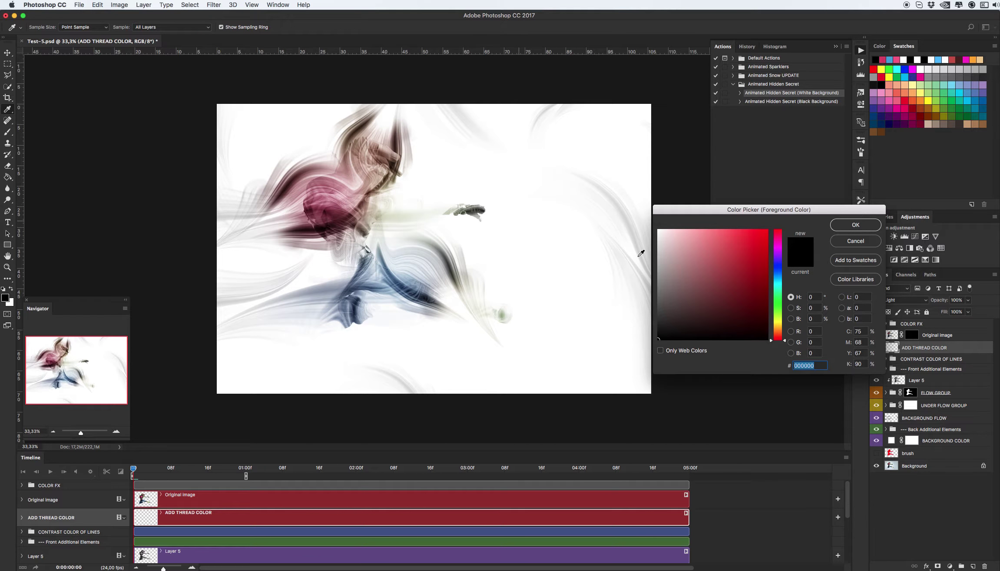
{"action": "left_click", "coordinate": [750, 245]}
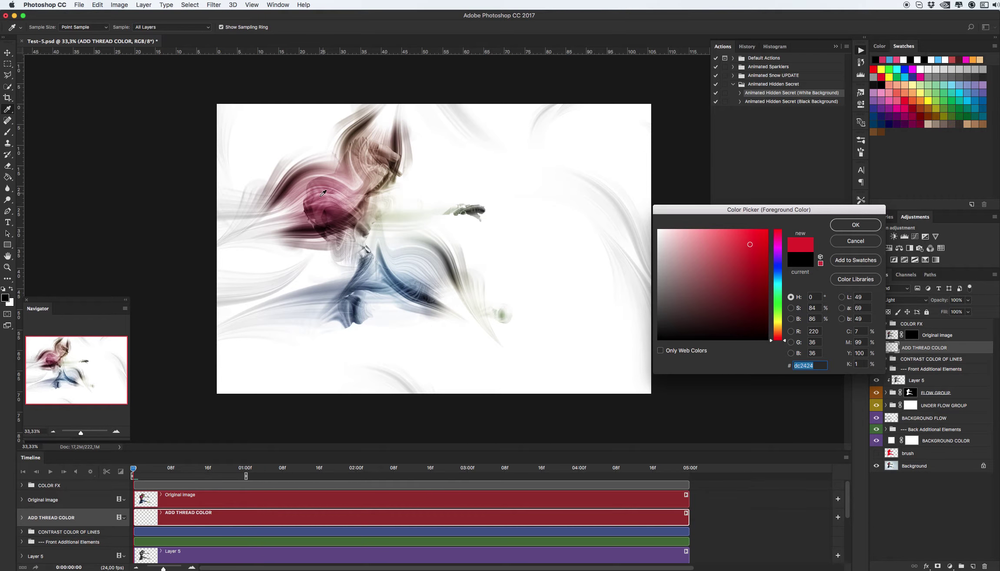
{"action": "left_click", "coordinate": [323, 204]}
{"action": "left_click", "coordinate": [736, 228]}
{"action": "left_click", "coordinate": [854, 226]}
- Enlarge the brush to 900 px and paint pink over the upper figure
{"action": "key", "text": "b"}
{"action": "right_click", "coordinate": [461, 230]}
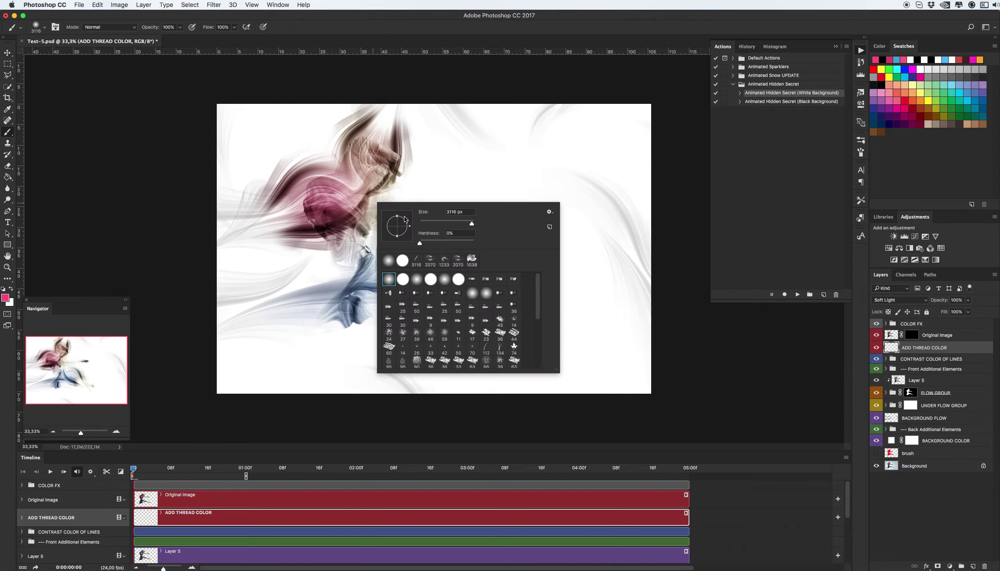
{"action": "left_click_drag", "start_coordinate": [470, 225], "coordinate": [442, 225]}
{"action": "left_click", "coordinate": [114, 166]}
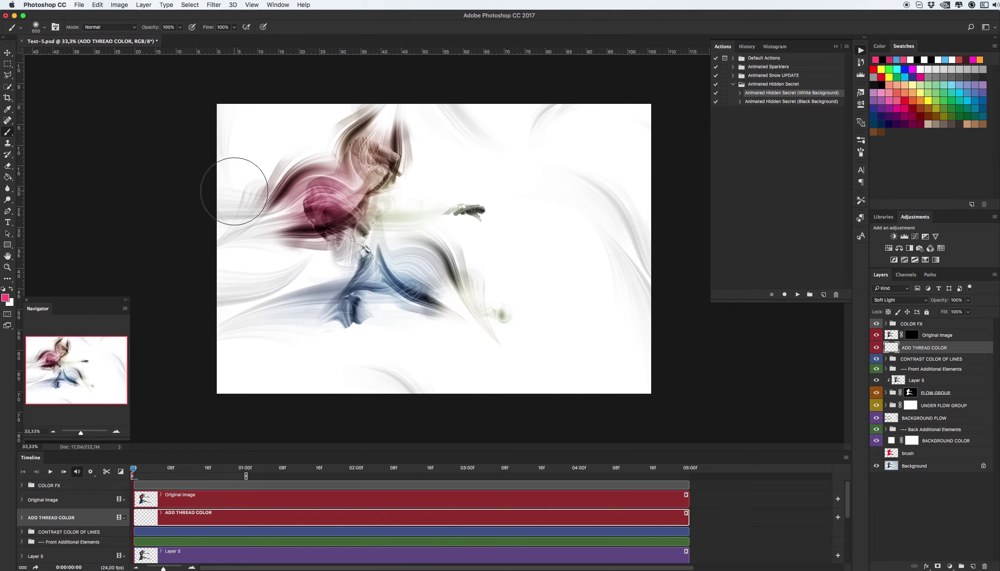
{"action": "key", "text": "bracketright"}
{"action": "key", "text": "bracketright"}
{"action": "key", "text": "bracketright"}
{"action": "mouse_move", "coordinate": [258, 191]}
{"action": "left_mouse_down"}
{"action": "mouse_move", "coordinate": [295, 158]}
{"action": "mouse_move", "coordinate": [335, 92]}
{"action": "left_mouse_up"}
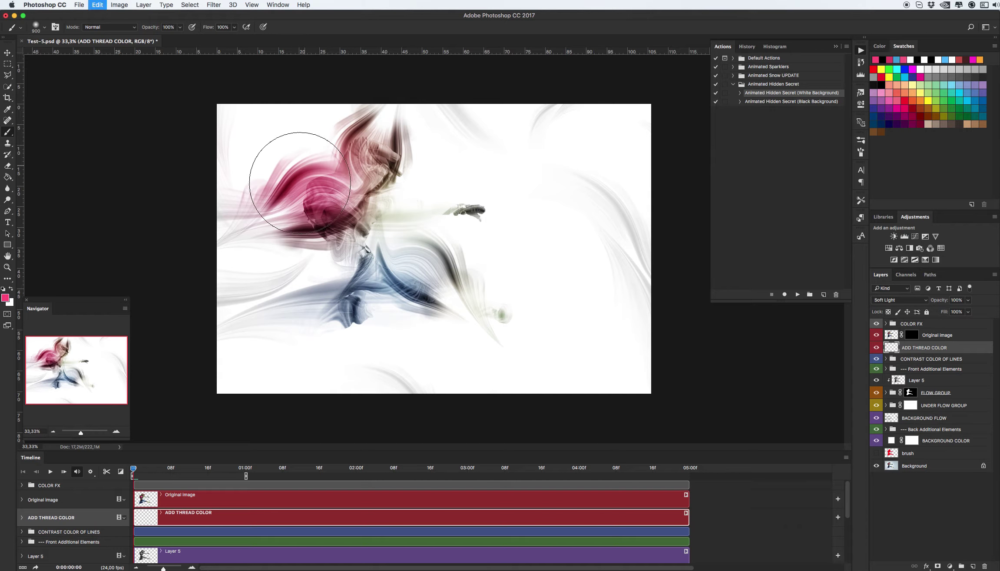
{"action": "key", "text": "ctrl+z"}
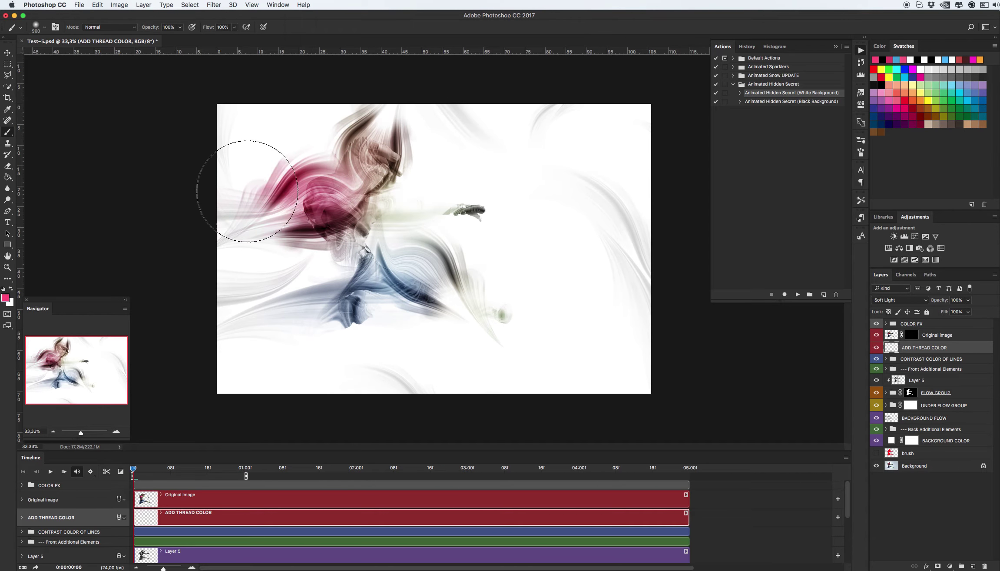
{"action": "mouse_move", "coordinate": [246, 191]}
{"action": "left_mouse_down"}
{"action": "mouse_move", "coordinate": [279, 179]}
{"action": "mouse_move", "coordinate": [289, 201]}
{"action": "mouse_move", "coordinate": [223, 208]}
{"action": "mouse_move", "coordinate": [352, 247]}
{"action": "left_mouse_up"}
- Pick a bright yellow-green and paint it over the central threads
{"action": "key", "text": "i"}
{"action": "left_click", "coordinate": [432, 221]}
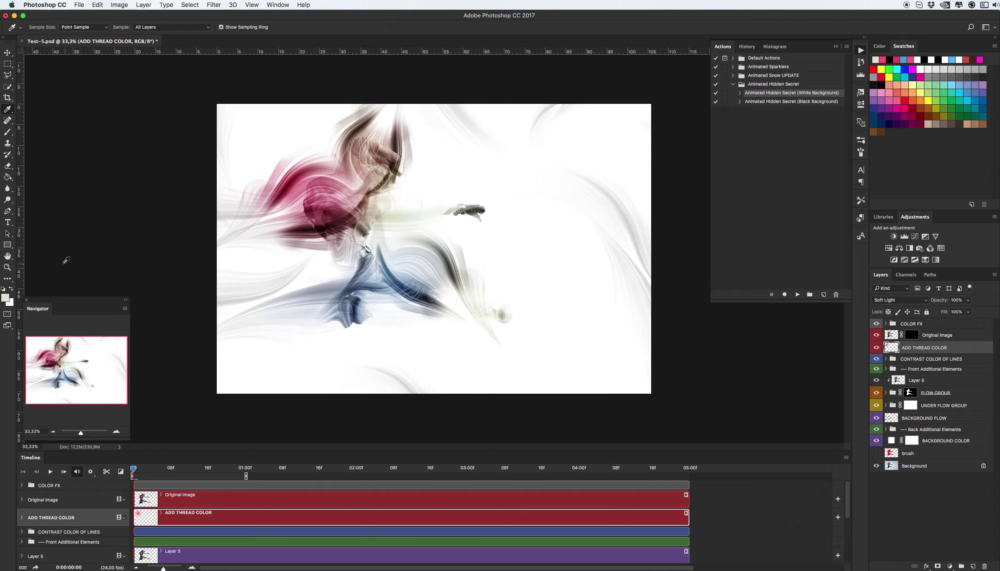
{"action": "left_click", "coordinate": [5, 297]}
{"action": "left_click_drag", "start_coordinate": [698, 243], "coordinate": [735, 234]}
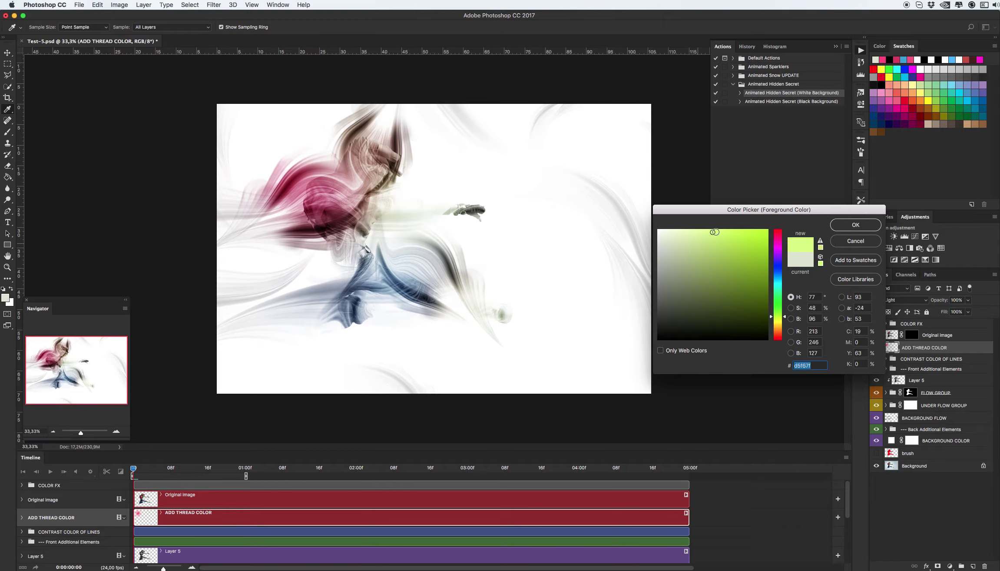
{"action": "left_click", "coordinate": [846, 226]}
{"action": "key", "text": "b"}
{"action": "left_click_drag", "start_coordinate": [435, 224], "coordinate": [509, 303]}
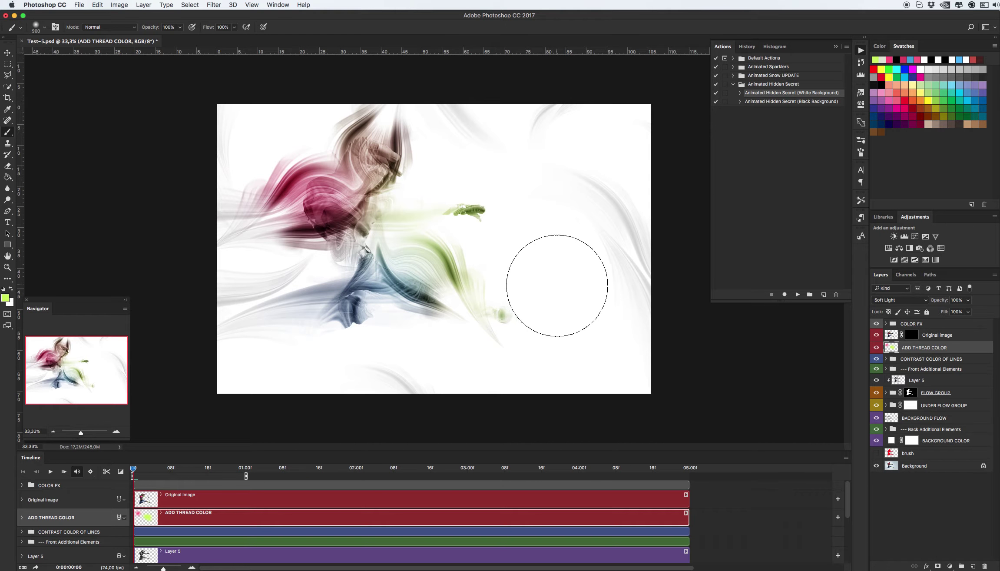
- Change the paint colour to blue
{"action": "left_click", "coordinate": [6, 298]}
{"action": "left_click", "coordinate": [778, 277]}
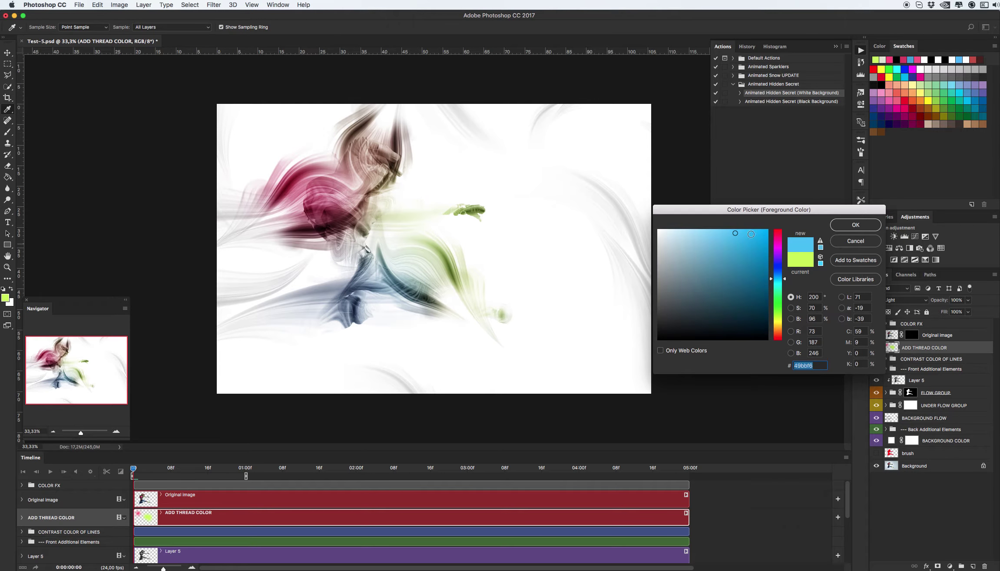
{"action": "left_click", "coordinate": [855, 224]}
{"action": "right_click", "coordinate": [400, 275]}
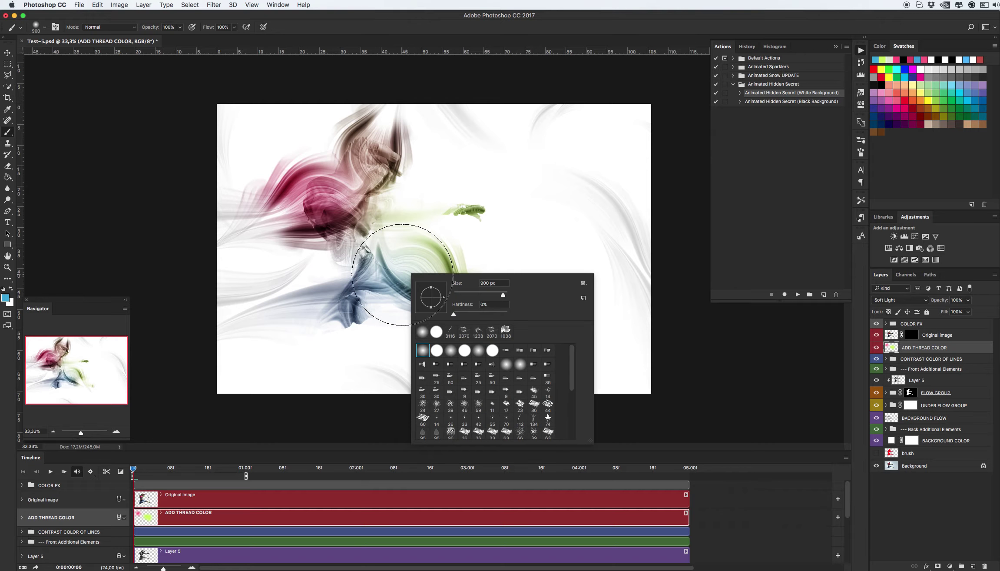
{"action": "left_click", "coordinate": [6, 298]}
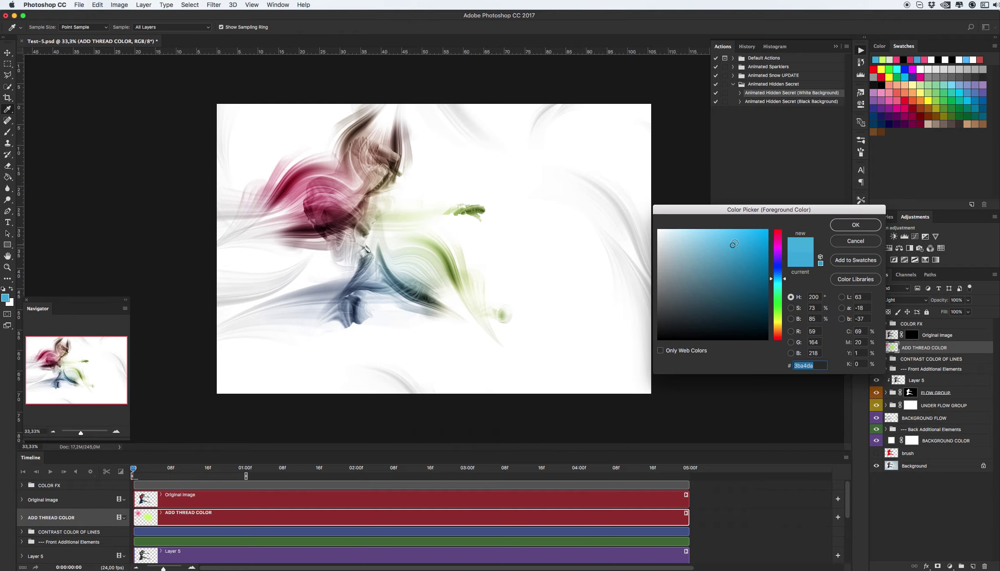
{"action": "left_click", "coordinate": [856, 224]}
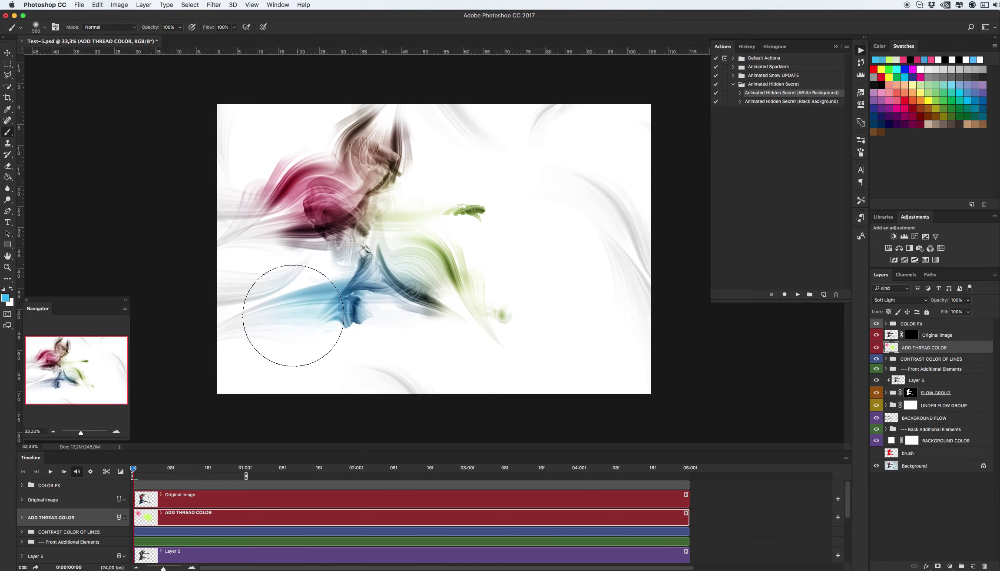
- Paint blue over the lower-left smoke, then soften the pink flow on the FLOW GROUP mask
{"action": "mouse_move", "coordinate": [288, 317]}
{"action": "left_mouse_down"}
{"action": "mouse_move", "coordinate": [374, 302]}
{"action": "mouse_move", "coordinate": [339, 347]}
{"action": "mouse_move", "coordinate": [312, 358]}
{"action": "mouse_move", "coordinate": [334, 332]}
{"action": "left_mouse_up"}
{"action": "key", "text": "v"}
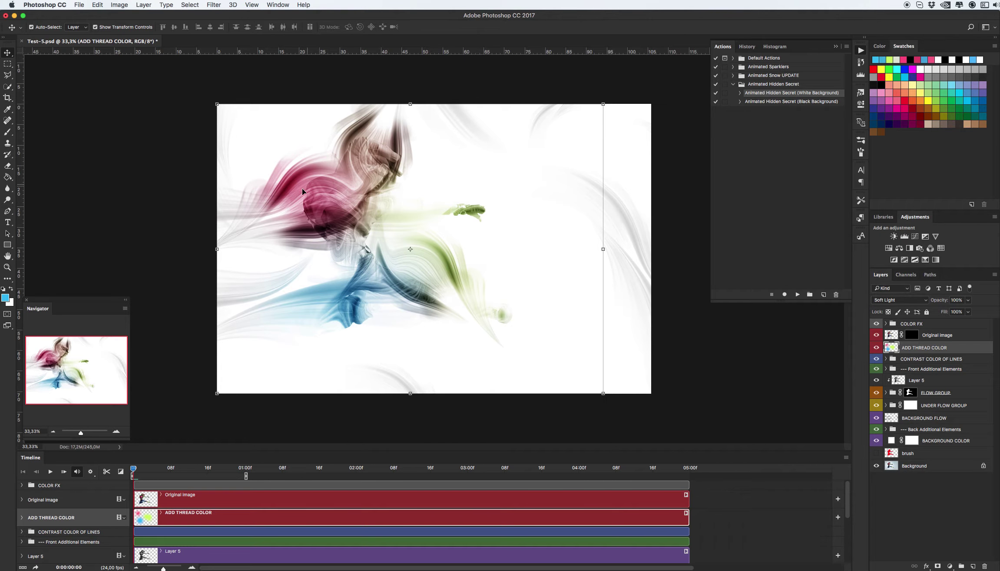
{"action": "left_click", "coordinate": [910, 393]}
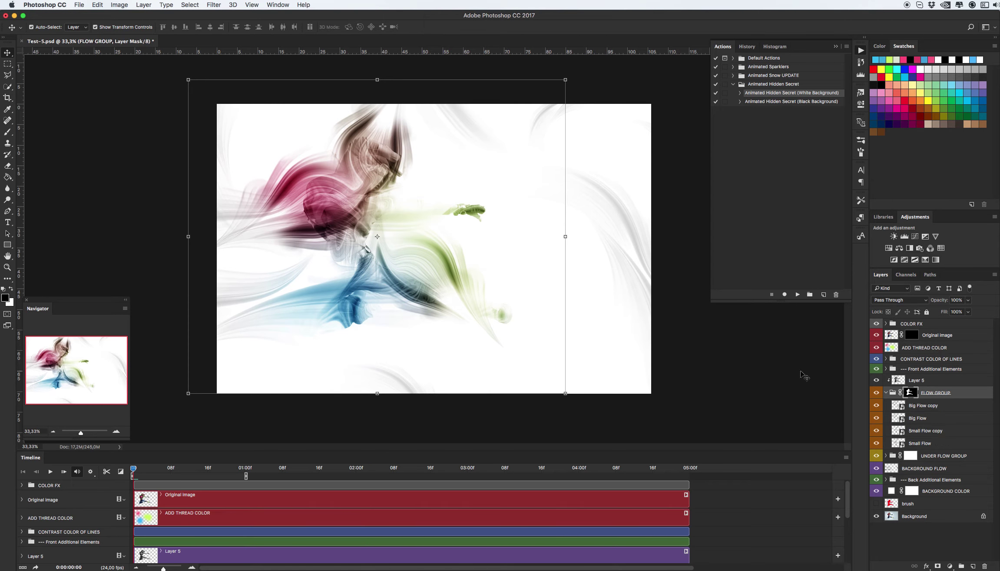
{"action": "key", "text": "b"}
{"action": "right_click", "coordinate": [451, 274]}
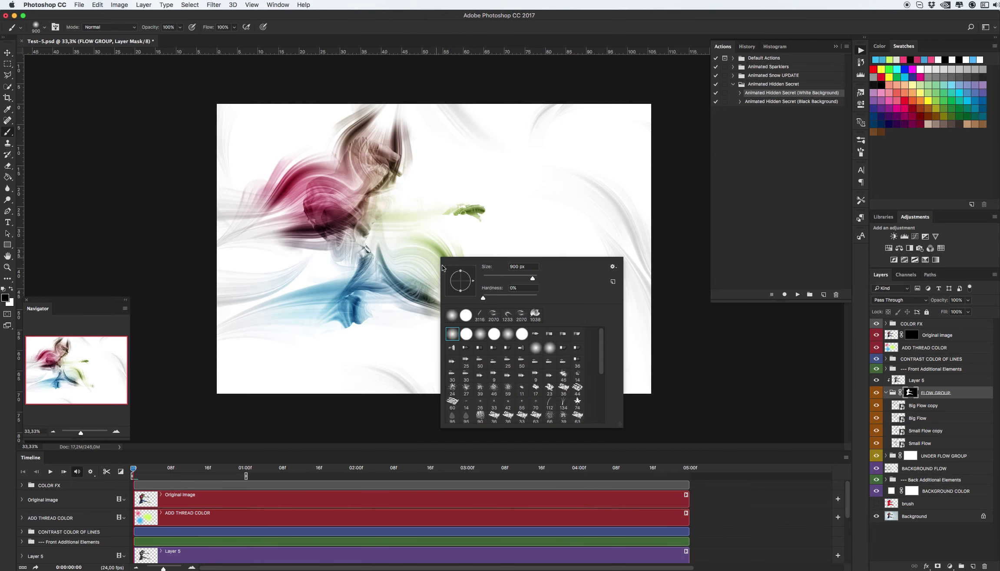
{"action": "left_click_drag", "start_coordinate": [520, 281], "coordinate": [523, 280]}
{"action": "key", "text": "Return"}
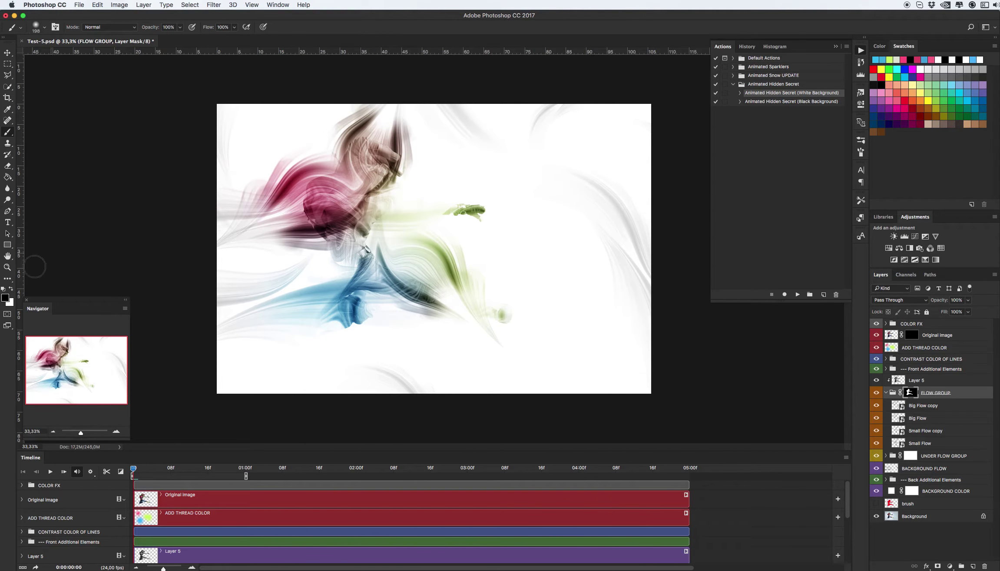
{"action": "left_click_drag", "start_coordinate": [308, 186], "coordinate": [314, 237]}
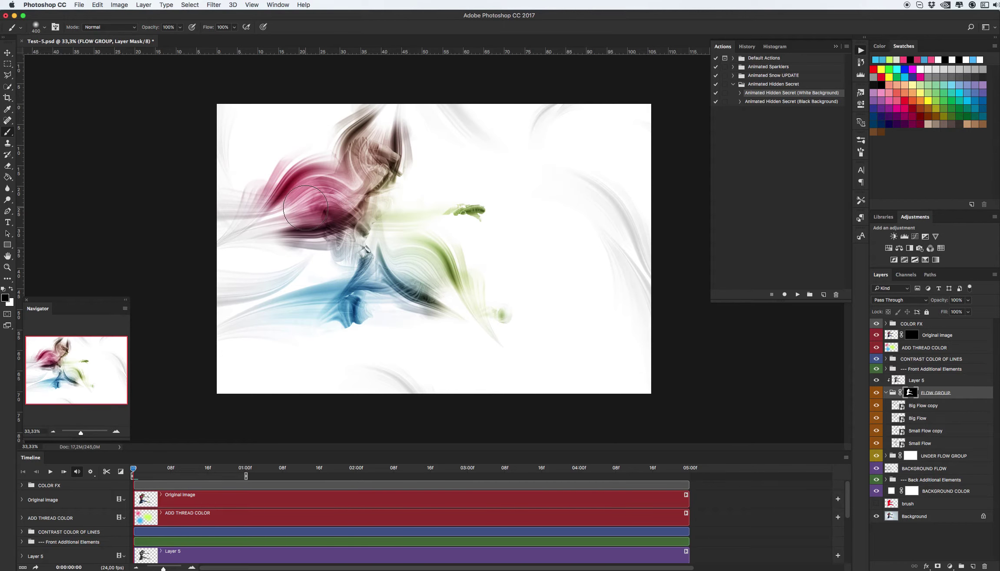
{"action": "key", "text": "bracketright"}
{"action": "key", "text": "bracketright"}
{"action": "key", "text": "bracketright"}
{"action": "left_click_drag", "start_coordinate": [275, 209], "coordinate": [297, 214]}
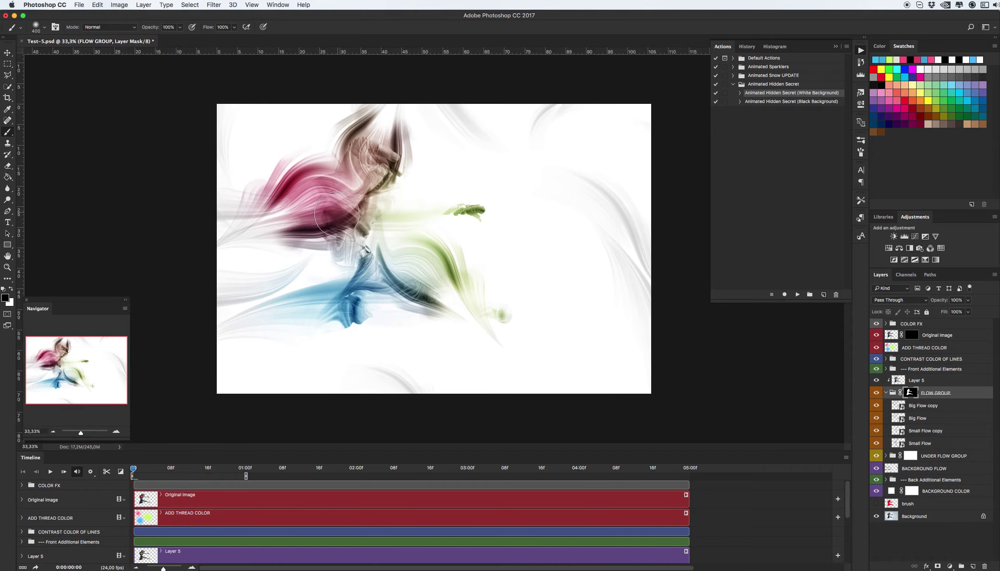
- Refine the FLOW GROUP mask over the lower blue strands and around the upper figure
{"action": "key", "text": "v"}
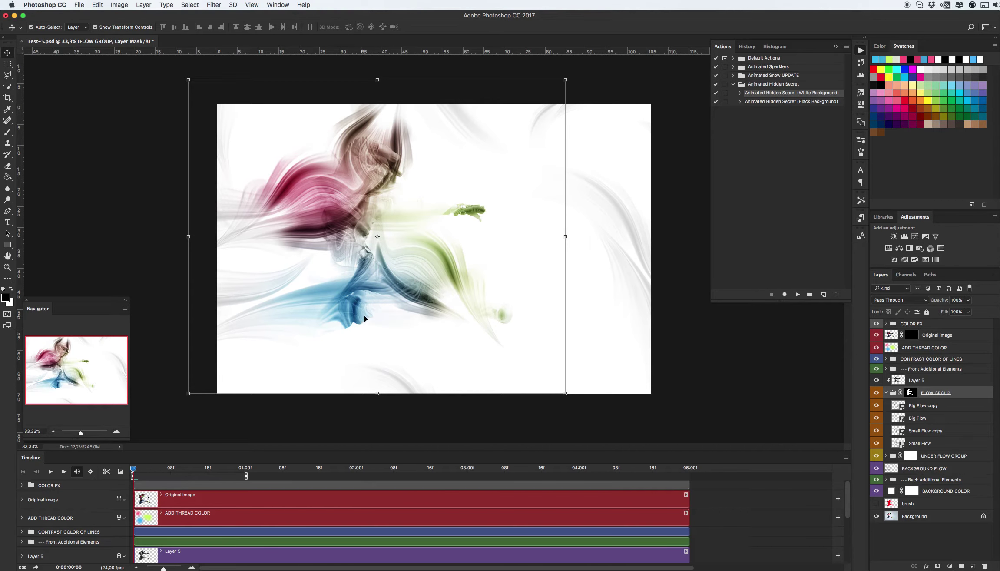
{"action": "key", "text": "b"}
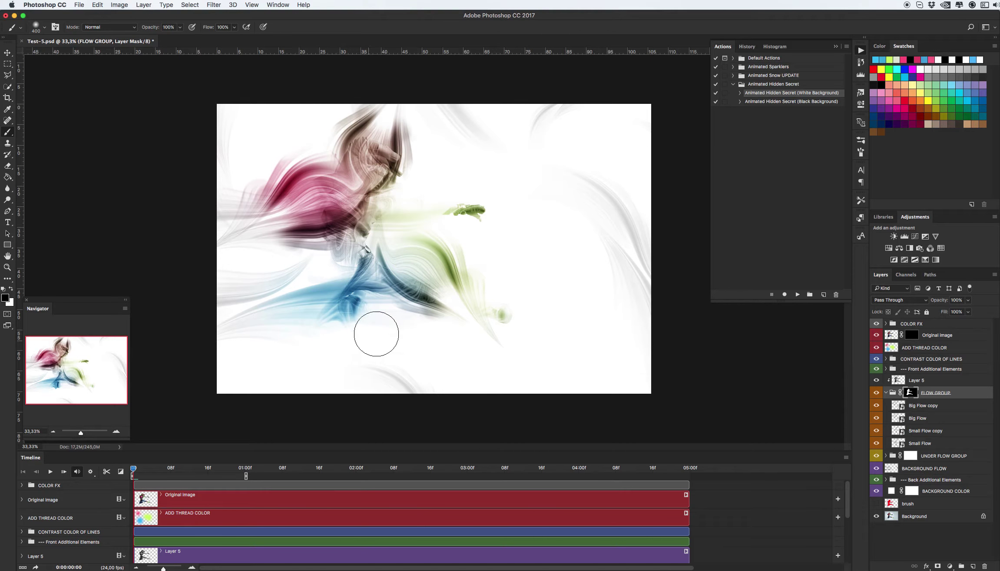
{"action": "key", "text": "bracketleft"}
{"action": "key", "text": "bracketleft"}
{"action": "key", "text": "bracketleft"}
{"action": "key", "text": "bracketleft"}
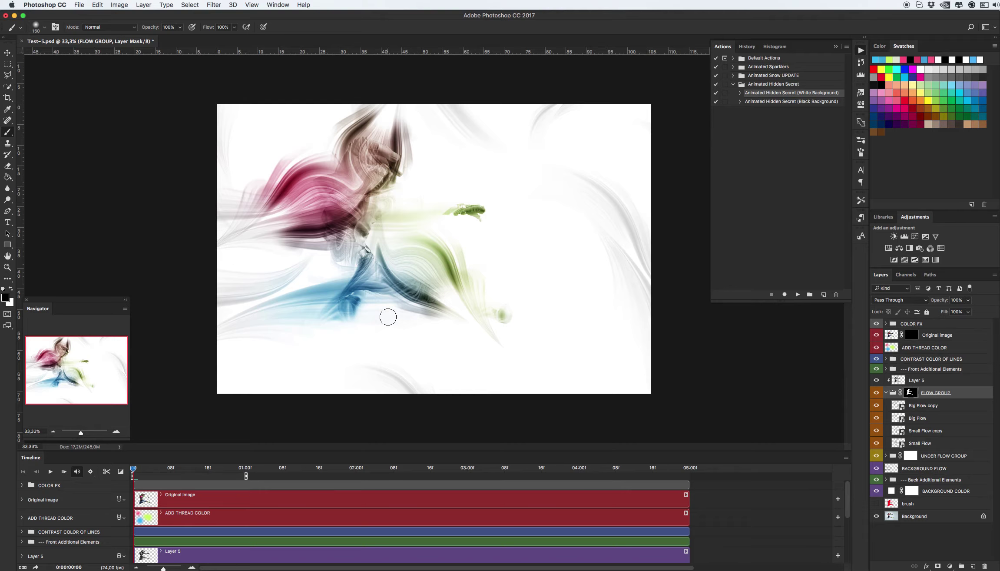
{"action": "key", "text": "bracketright"}
{"action": "key", "text": "bracketright"}
{"action": "key", "text": "bracketright"}
{"action": "key", "text": "bracketright"}
{"action": "key", "text": "bracketright"}
{"action": "key", "text": "x"}
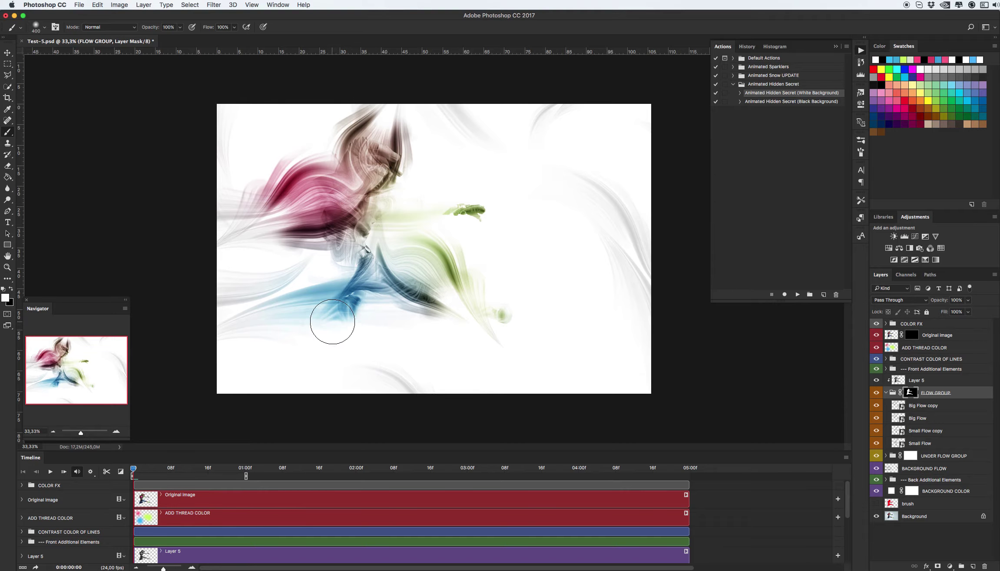
{"action": "mouse_move", "coordinate": [330, 320]}
{"action": "left_mouse_down"}
{"action": "mouse_move", "coordinate": [312, 338]}
{"action": "mouse_move", "coordinate": [437, 354]}
{"action": "left_mouse_up"}
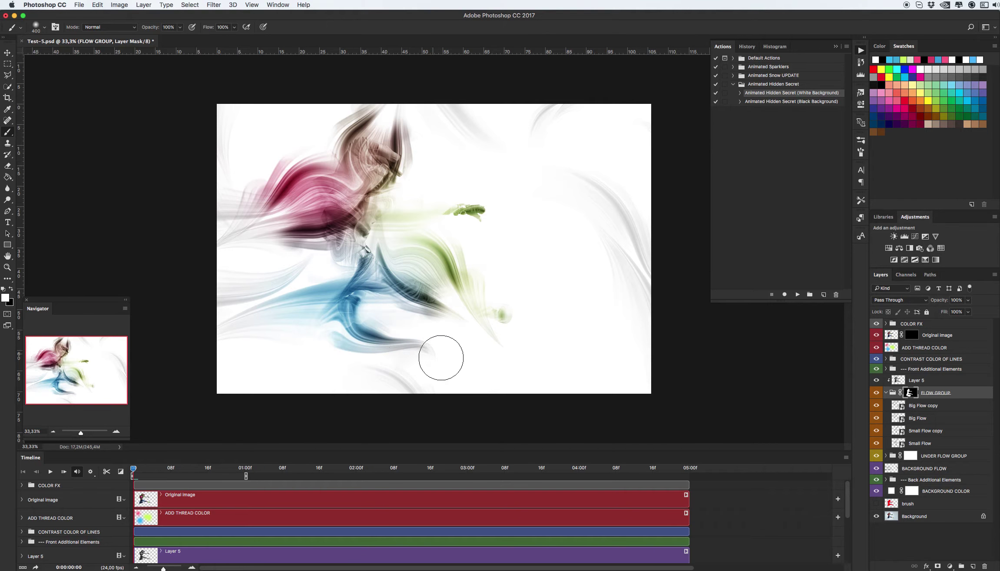
{"action": "left_click_drag", "start_coordinate": [438, 355], "coordinate": [309, 349]}
{"action": "mouse_move", "coordinate": [464, 351]}
{"action": "left_mouse_down"}
{"action": "mouse_move", "coordinate": [431, 347]}
{"action": "mouse_move", "coordinate": [435, 330]}
{"action": "left_mouse_up"}
{"action": "left_click_drag", "start_coordinate": [391, 168], "coordinate": [367, 176]}
- Paint white on the Original Image mask to reveal the dancer's face and pink top
{"action": "left_click", "coordinate": [935, 337]}
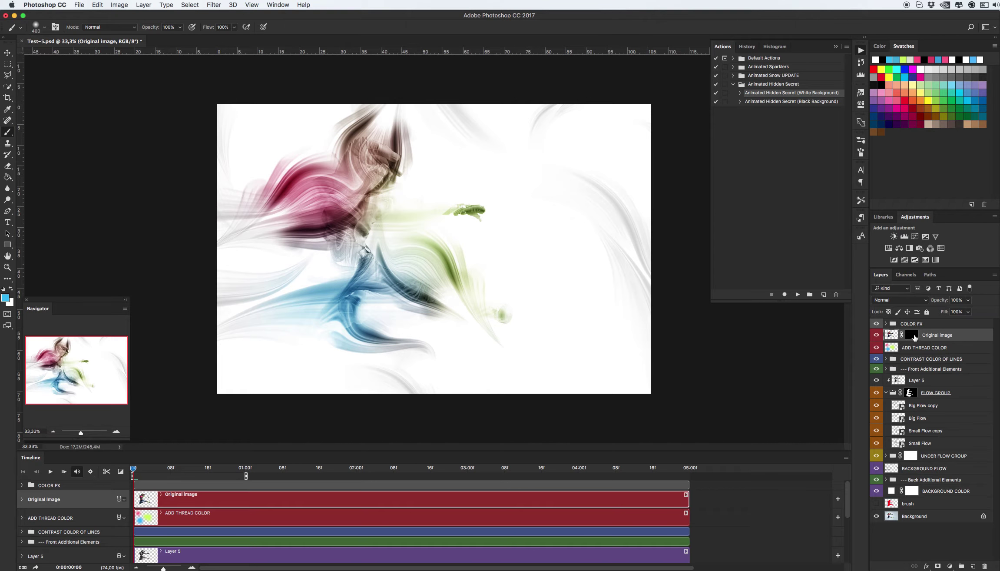
{"action": "left_click", "coordinate": [911, 335]}
{"action": "key", "text": "x"}
{"action": "key", "text": "bracketleft"}
{"action": "key", "text": "bracketleft"}
{"action": "key", "text": "bracketleft"}
{"action": "key", "text": "bracketleft"}
{"action": "mouse_move", "coordinate": [372, 178]}
{"action": "left_mouse_down"}
{"action": "mouse_move", "coordinate": [383, 178]}
{"action": "mouse_move", "coordinate": [347, 209]}
{"action": "left_mouse_up"}
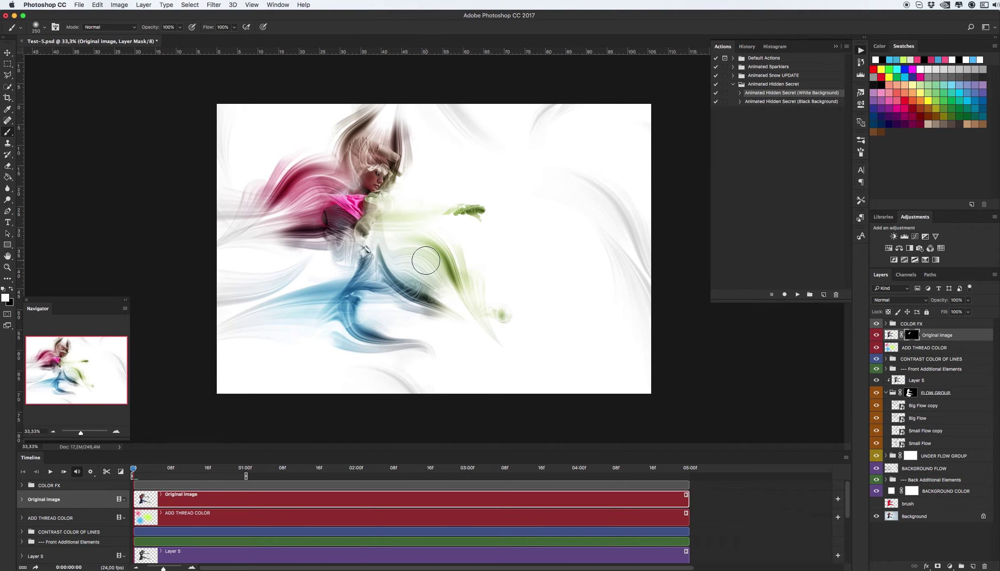
{"action": "left_click_drag", "start_coordinate": [348, 209], "coordinate": [414, 287]}
- Reveal the blue leg, jeans, shoulder, gloved wrist and green detail beside the head
{"action": "key", "text": "bracketleft"}
{"action": "key", "text": "bracketleft"}
{"action": "key", "text": "bracketleft"}
{"action": "mouse_move", "coordinate": [408, 291]}
{"action": "left_mouse_down"}
{"action": "mouse_move", "coordinate": [353, 311]}
{"action": "mouse_move", "coordinate": [360, 332]}
{"action": "left_mouse_up"}
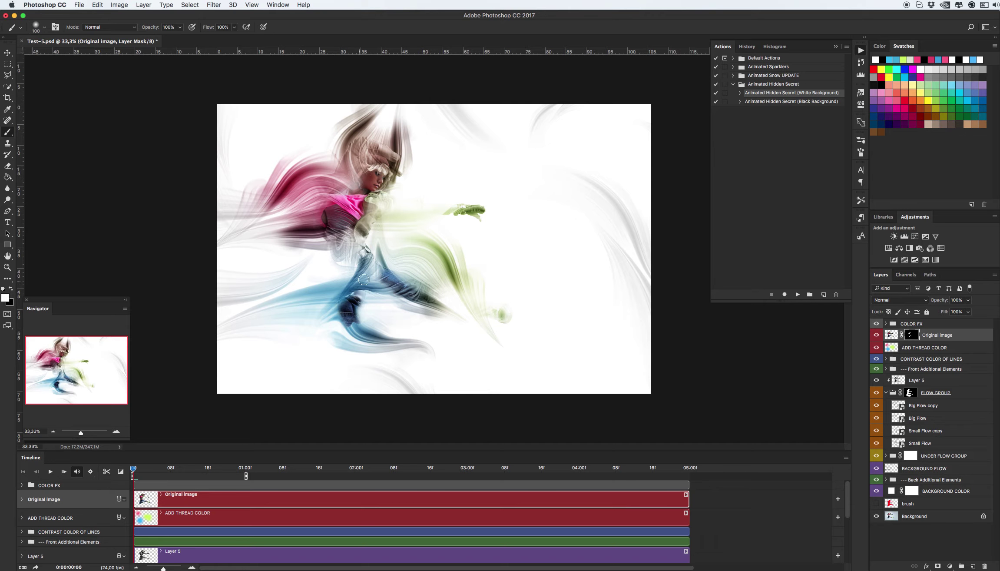
{"action": "mouse_move", "coordinate": [368, 277]}
{"action": "left_mouse_down"}
{"action": "mouse_move", "coordinate": [369, 263]}
{"action": "mouse_move", "coordinate": [356, 274]}
{"action": "left_mouse_up"}
{"action": "mouse_move", "coordinate": [379, 209]}
{"action": "left_mouse_down"}
{"action": "mouse_move", "coordinate": [369, 208]}
{"action": "mouse_move", "coordinate": [403, 202]}
{"action": "left_mouse_up"}
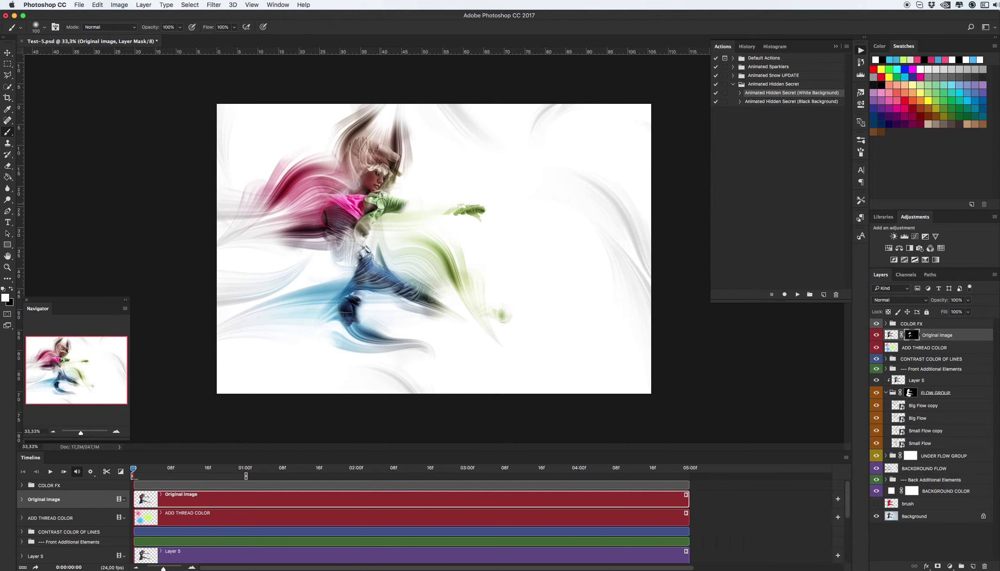
{"action": "left_click_drag", "start_coordinate": [471, 206], "coordinate": [484, 211]}
{"action": "left_click_drag", "start_coordinate": [348, 165], "coordinate": [358, 182]}
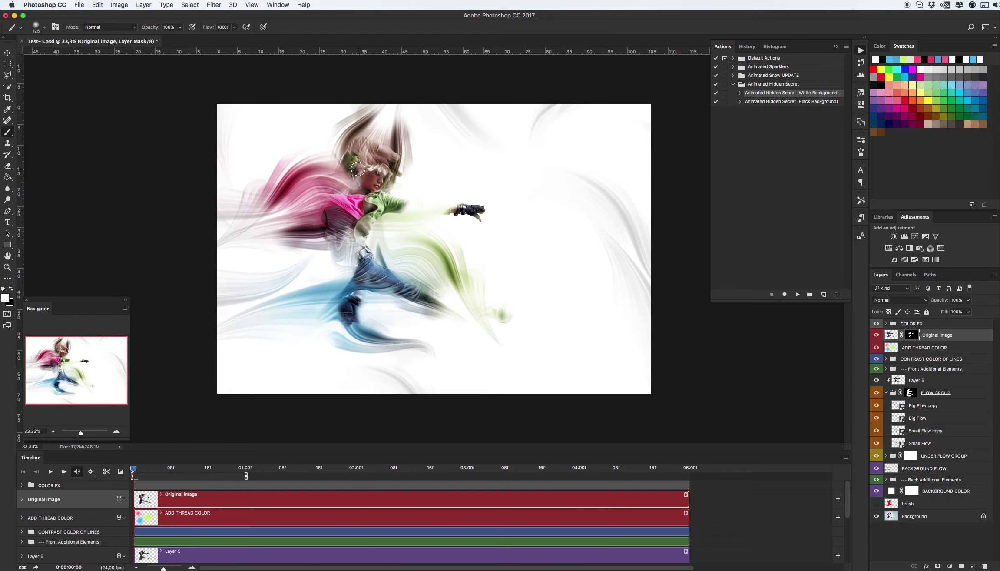
- Reveal the hair, then paint black to hide streaks over the torso, hand and head
{"action": "key", "text": "bracketright"}
{"action": "key", "text": "bracketright"}
{"action": "key", "text": "bracketright"}
{"action": "key", "text": "bracketleft"}
{"action": "key", "text": "bracketleft"}
{"action": "key", "text": "bracketleft"}
{"action": "left_click_drag", "start_coordinate": [367, 169], "coordinate": [380, 156]}
{"action": "key", "text": "bracketright"}
{"action": "key", "text": "x"}
{"action": "mouse_move", "coordinate": [317, 214]}
{"action": "left_mouse_down"}
{"action": "mouse_move", "coordinate": [320, 180]}
{"action": "mouse_move", "coordinate": [409, 212]}
{"action": "mouse_move", "coordinate": [304, 212]}
{"action": "mouse_move", "coordinate": [336, 226]}
{"action": "mouse_move", "coordinate": [354, 215]}
{"action": "mouse_move", "coordinate": [241, 188]}
{"action": "mouse_move", "coordinate": [308, 183]}
{"action": "mouse_move", "coordinate": [320, 223]}
{"action": "mouse_move", "coordinate": [391, 301]}
{"action": "mouse_move", "coordinate": [422, 314]}
{"action": "mouse_move", "coordinate": [460, 304]}
{"action": "mouse_move", "coordinate": [453, 291]}
{"action": "mouse_move", "coordinate": [363, 247]}
{"action": "mouse_move", "coordinate": [324, 262]}
{"action": "mouse_move", "coordinate": [294, 311]}
{"action": "mouse_move", "coordinate": [323, 300]}
{"action": "mouse_move", "coordinate": [366, 337]}
{"action": "mouse_move", "coordinate": [417, 350]}
{"action": "mouse_move", "coordinate": [339, 344]}
{"action": "mouse_move", "coordinate": [397, 310]}
{"action": "mouse_move", "coordinate": [419, 328]}
{"action": "mouse_move", "coordinate": [403, 331]}
{"action": "left_mouse_up"}
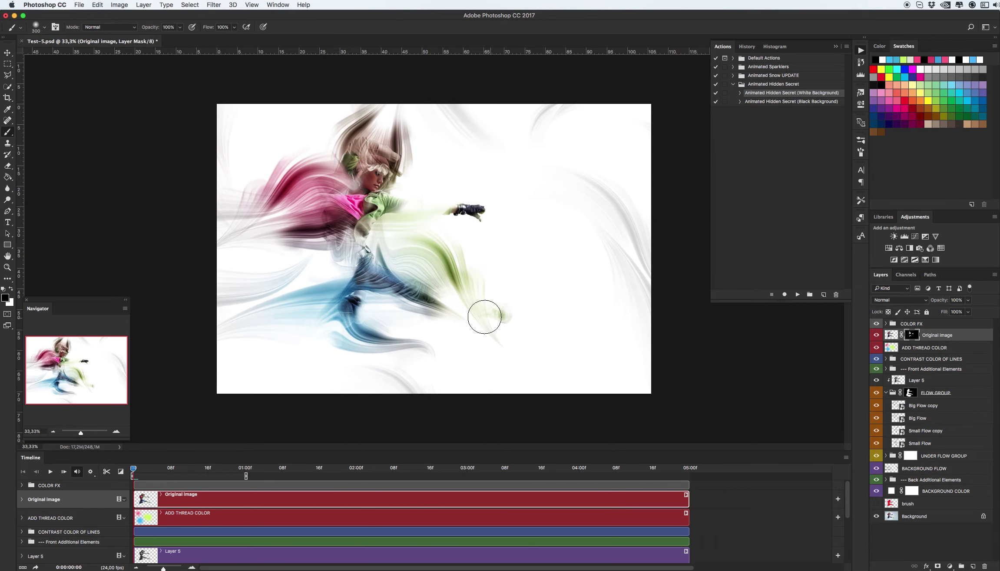
{"action": "left_click_drag", "start_coordinate": [457, 219], "coordinate": [453, 217]}
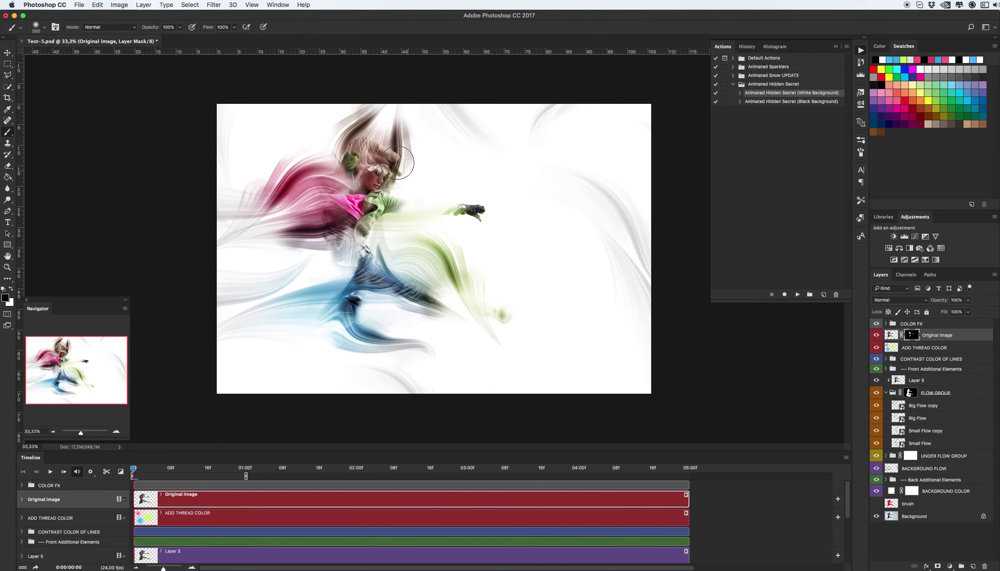
{"action": "mouse_move", "coordinate": [398, 164]}
{"action": "left_mouse_down"}
{"action": "mouse_move", "coordinate": [393, 147]}
{"action": "mouse_move", "coordinate": [353, 157]}
{"action": "mouse_move", "coordinate": [291, 149]}
{"action": "left_mouse_up"}
- Paint white on the FLOW GROUP mask to reveal more of the dark blue leg
{"action": "key", "text": "v"}
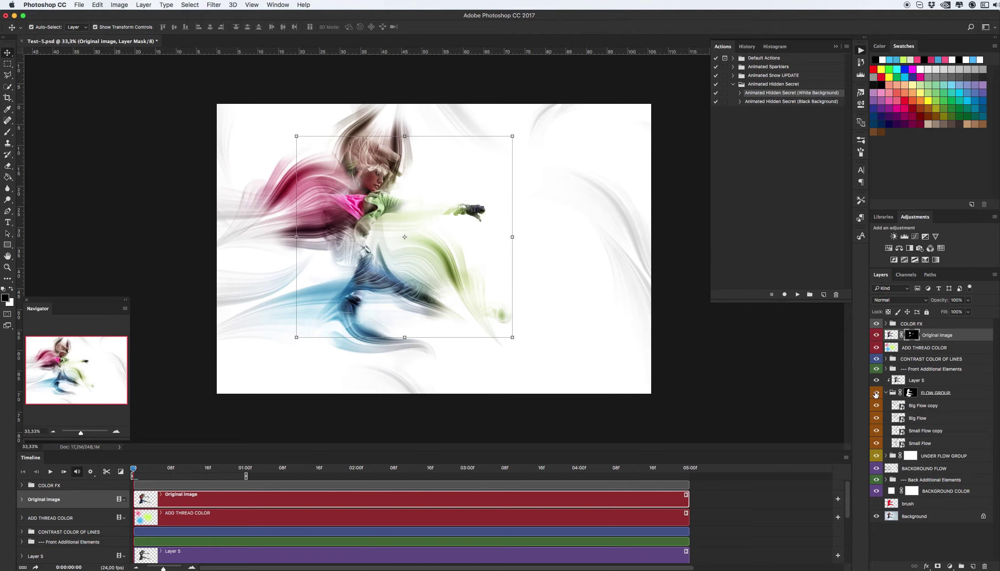
{"action": "left_click", "coordinate": [876, 392]}
{"action": "left_click", "coordinate": [905, 395]}
{"action": "key", "text": "b"}
{"action": "key", "text": "x"}
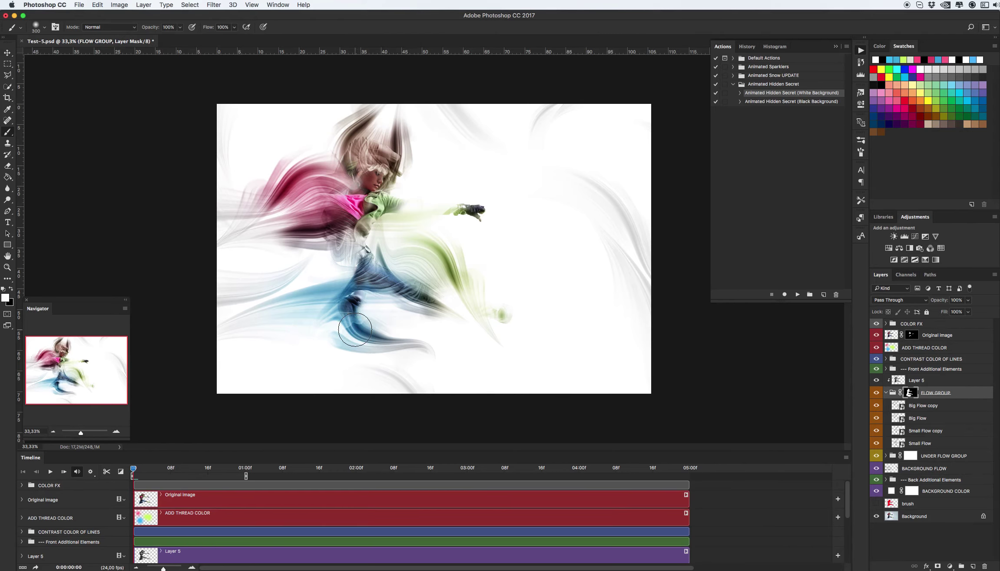
{"action": "left_click_drag", "start_coordinate": [355, 330], "coordinate": [342, 328]}
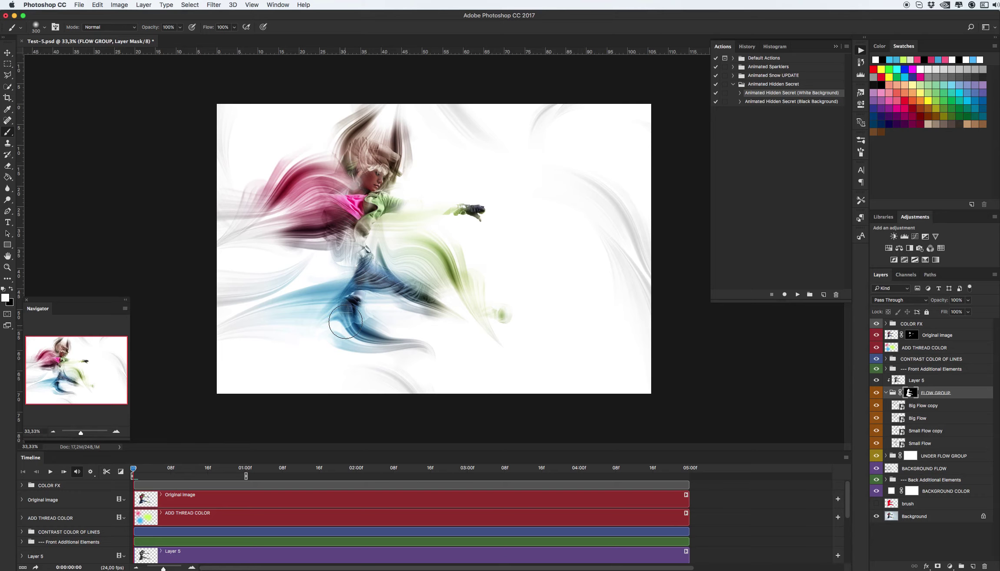
{"action": "left_click_drag", "start_coordinate": [347, 307], "coordinate": [370, 321]}
{"action": "key", "text": "z"}
{"action": "left_click", "coordinate": [449, 279], "text": "alt"}
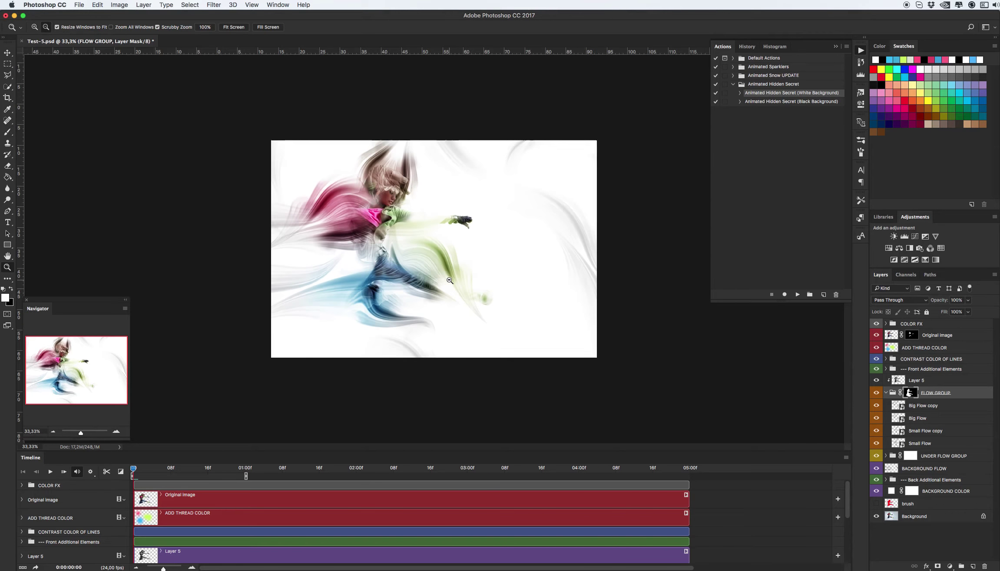
{"action": "left_click", "coordinate": [343, 251], "text": "alt"}
{"action": "left_click", "coordinate": [389, 207]}
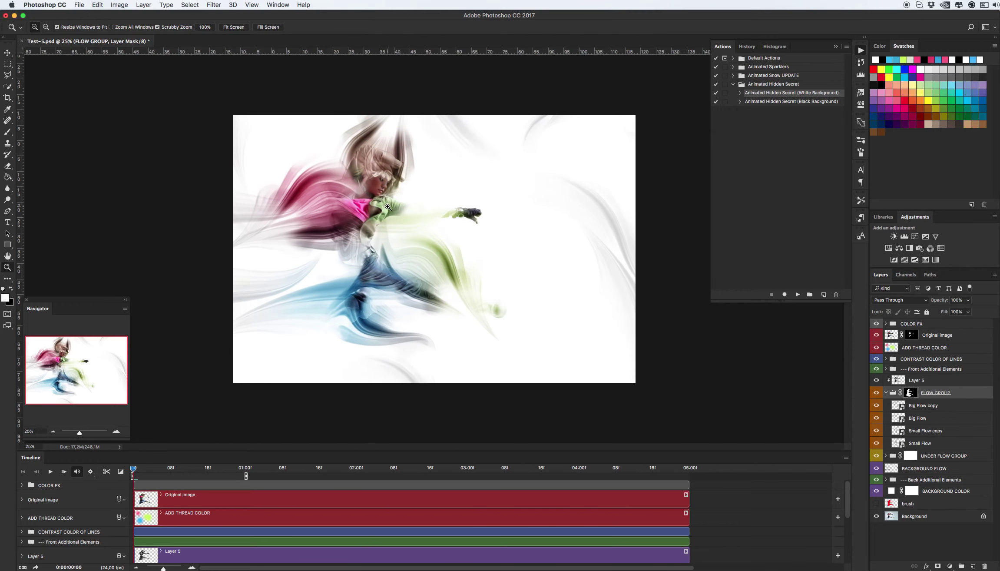
{"action": "key", "text": "v"}
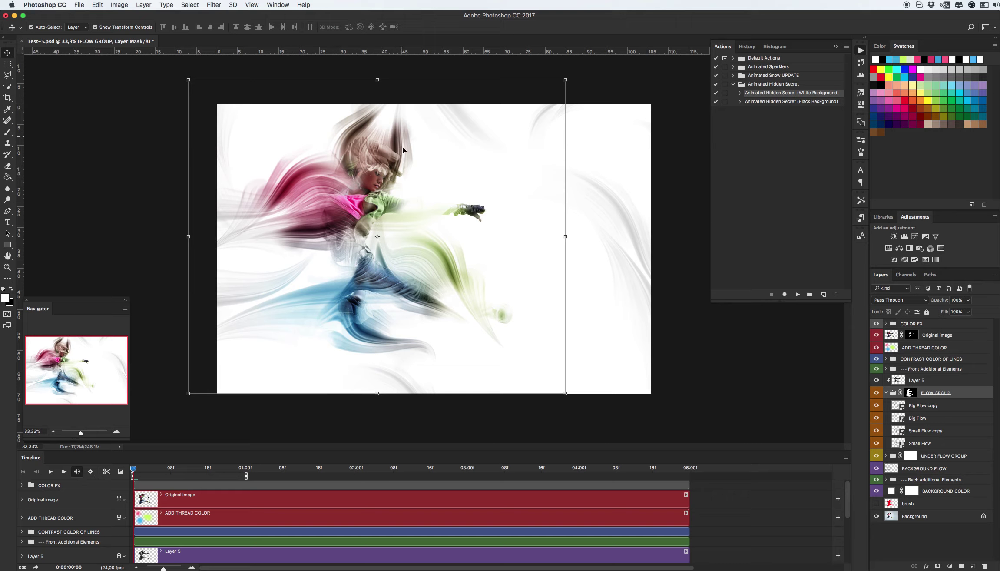
- Paint black on the UNDER FLOW GROUP mask to hide the streaks over the dancer's head
{"action": "left_click", "coordinate": [913, 456]}
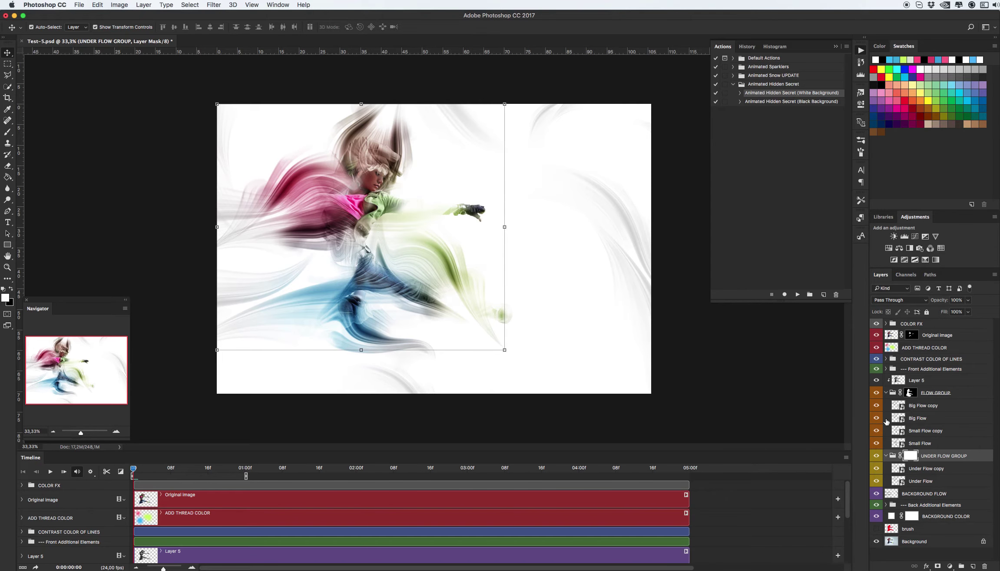
{"action": "key", "text": "x"}
{"action": "key", "text": "b"}
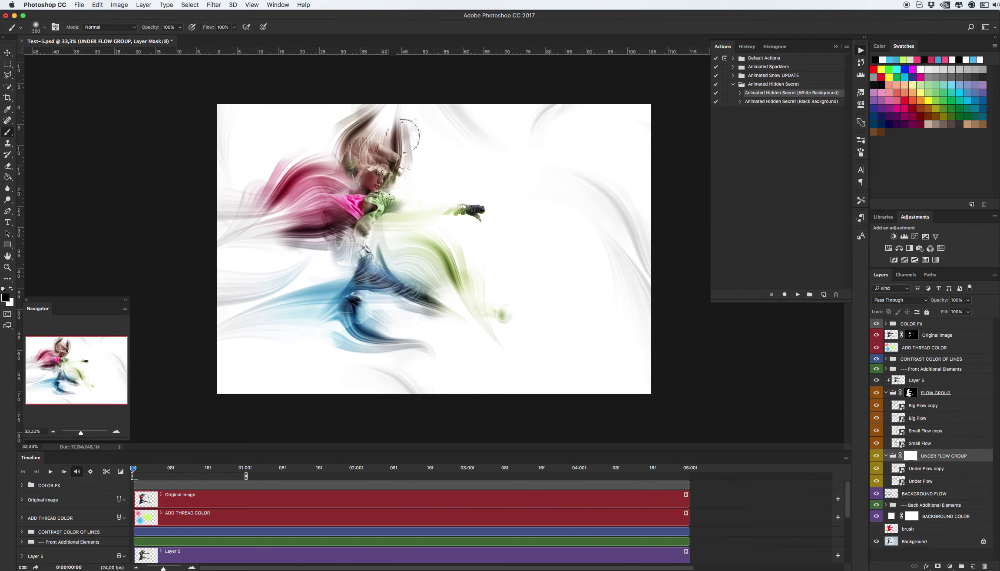
{"action": "mouse_move", "coordinate": [407, 164]}
{"action": "left_mouse_down"}
{"action": "mouse_move", "coordinate": [372, 159]}
{"action": "mouse_move", "coordinate": [383, 157]}
{"action": "left_mouse_up"}
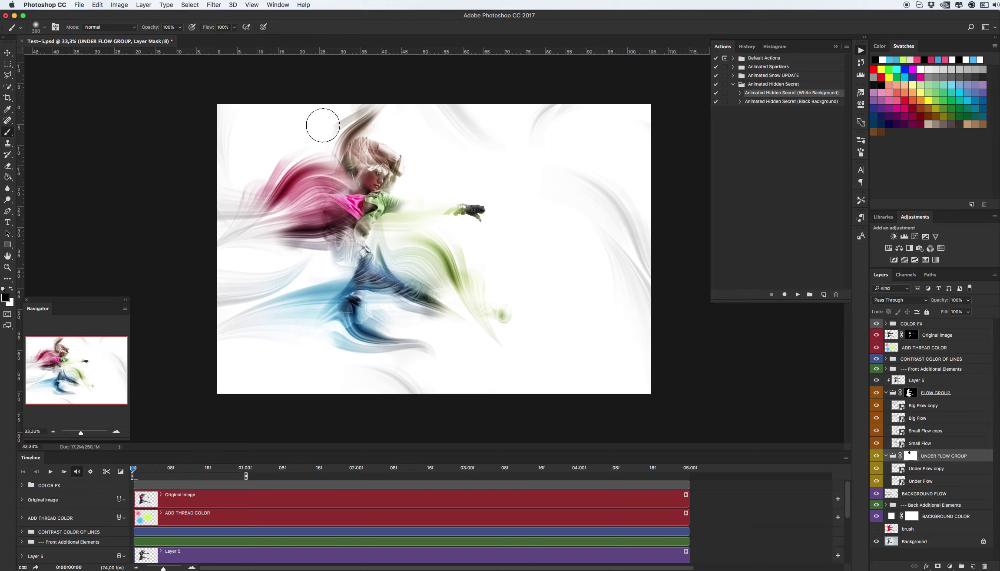
{"action": "key", "text": "bracketleft"}
{"action": "key", "text": "bracketleft"}
{"action": "key", "text": "bracketleft"}
{"action": "key", "text": "bracketleft"}
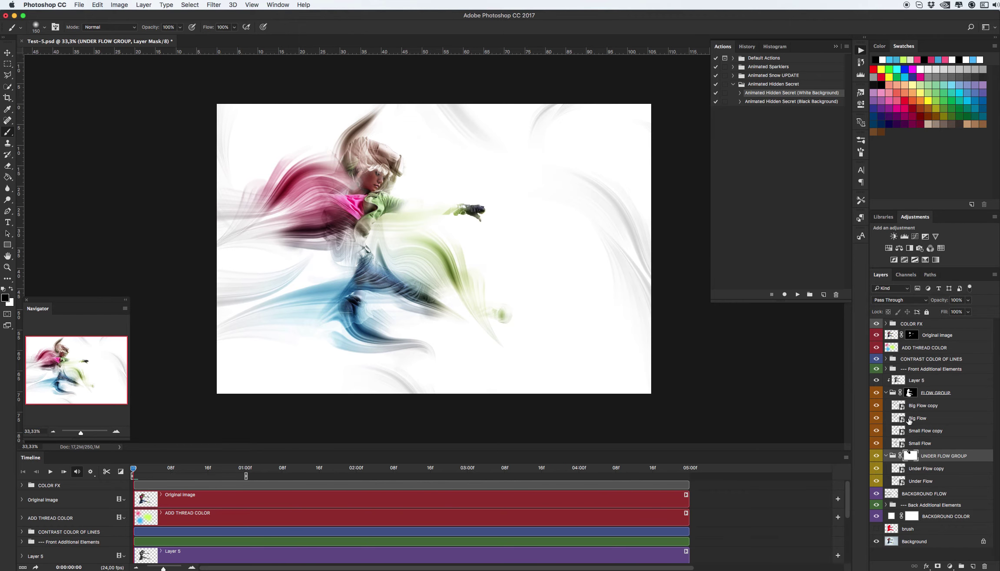
{"action": "key", "text": "v"}
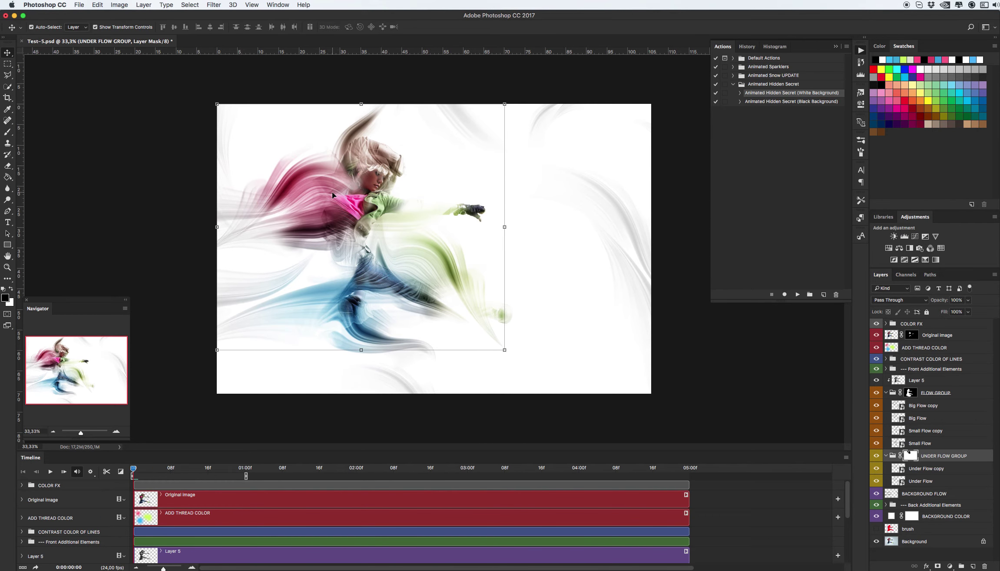
{"action": "left_click_drag", "start_coordinate": [135, 472], "coordinate": [178, 469]}
{"action": "key", "text": "space"}
{"action": "left_click_drag", "start_coordinate": [182, 469], "coordinate": [178, 467]}
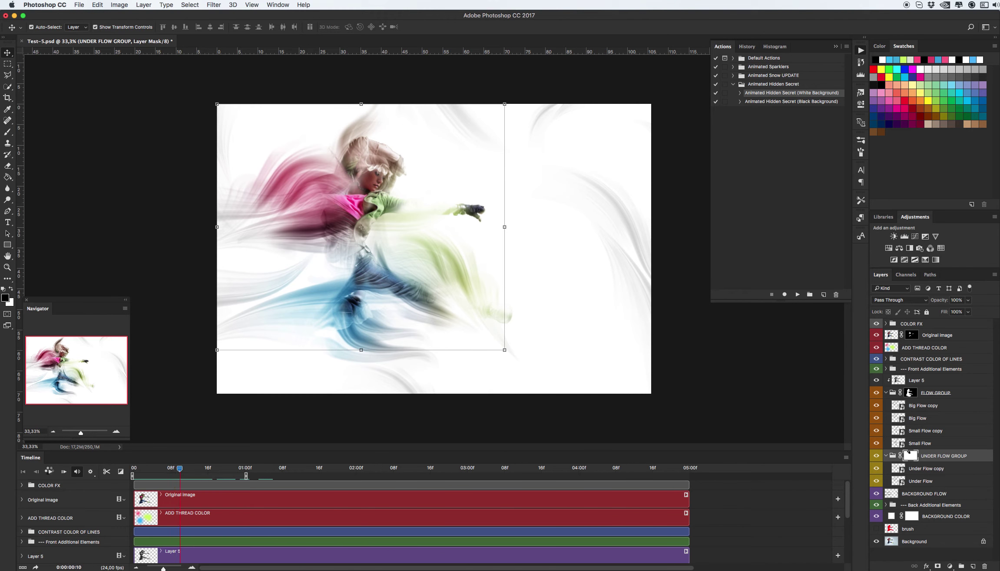
{"action": "left_click", "coordinate": [51, 472]}
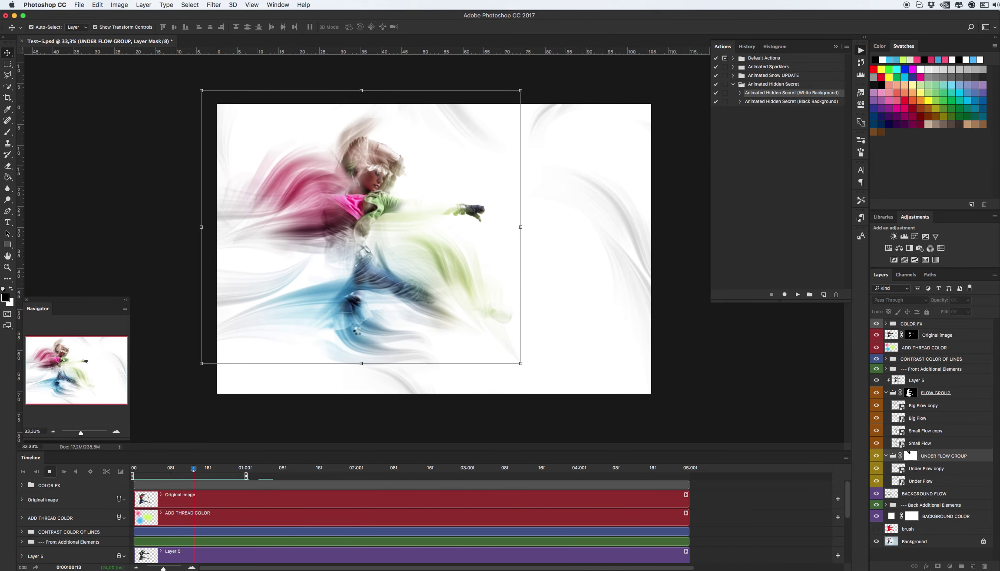
{"action": "key", "text": "space"}
{"action": "left_click_drag", "start_coordinate": [192, 472], "coordinate": [133, 469]}
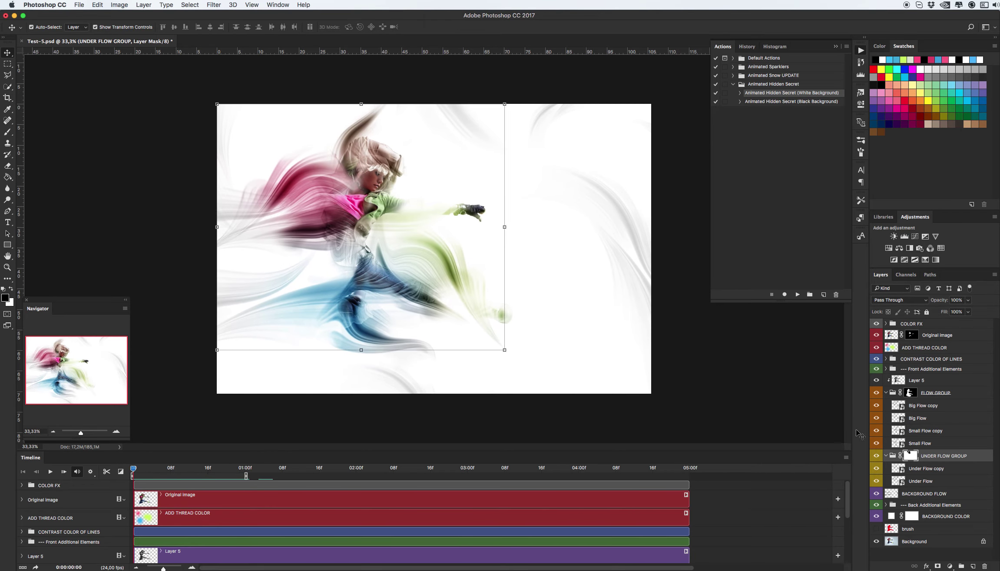
{"action": "left_click", "coordinate": [877, 393]}
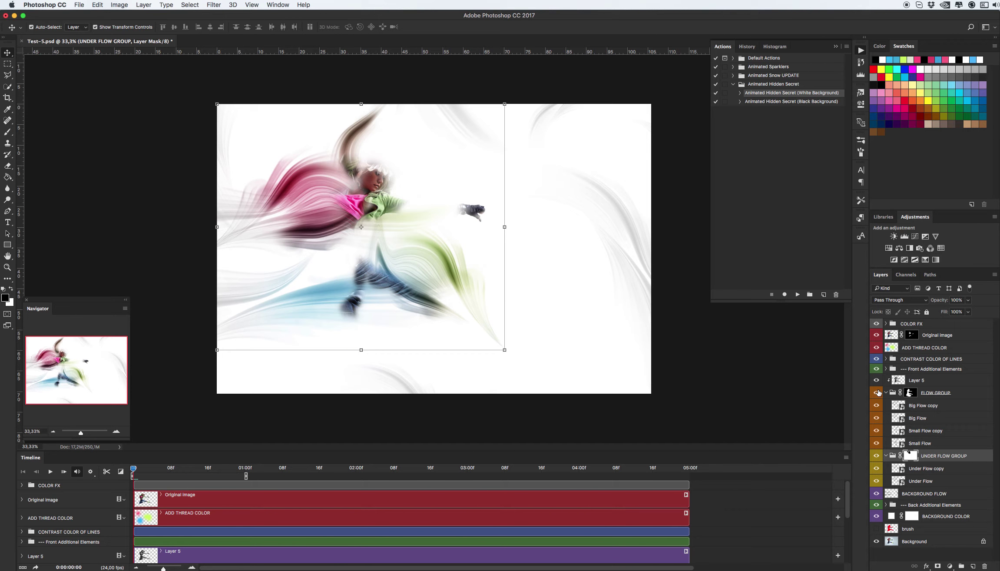
{"action": "left_click", "coordinate": [877, 393]}
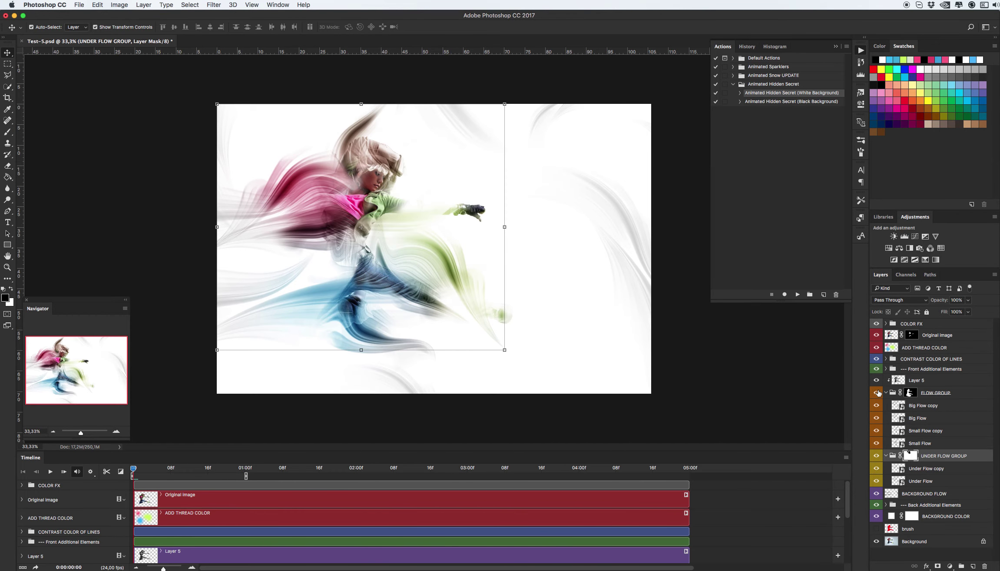
- Compare with the masks toggled, then paint the Original Image mask to blend the blue leg
{"action": "left_click", "coordinate": [910, 392], "text": "shift"}
{"action": "left_click", "coordinate": [910, 393], "text": "shift"}
{"action": "left_click", "coordinate": [911, 336], "text": "shift"}
{"action": "left_click", "coordinate": [913, 336], "text": "shift"}
{"action": "left_click", "coordinate": [913, 337]}
{"action": "key", "text": "b"}
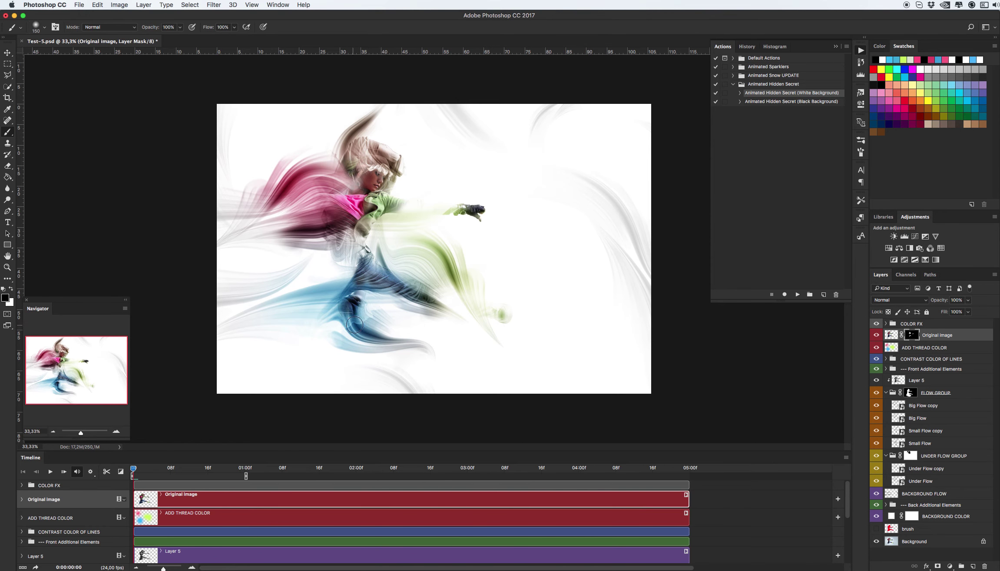
{"action": "left_click_drag", "start_coordinate": [362, 320], "coordinate": [349, 334]}
{"action": "left_click", "coordinate": [910, 393]}
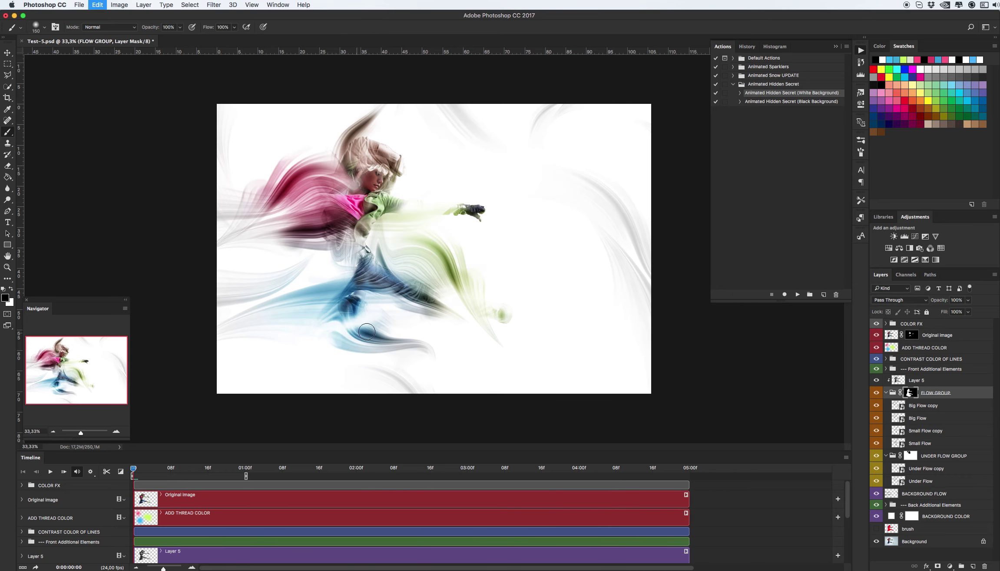
{"action": "key", "text": "v"}
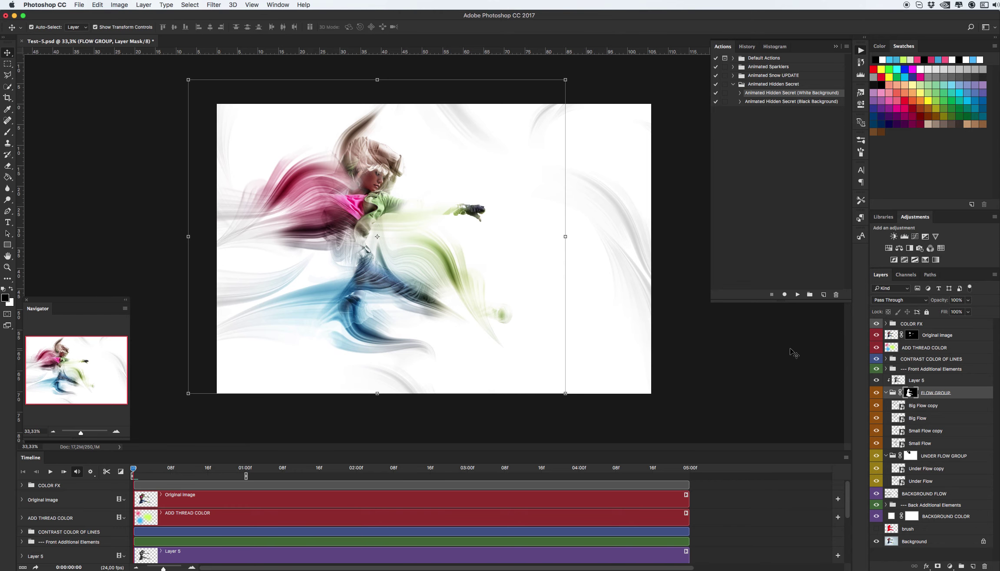
{"action": "left_click", "coordinate": [901, 381]}
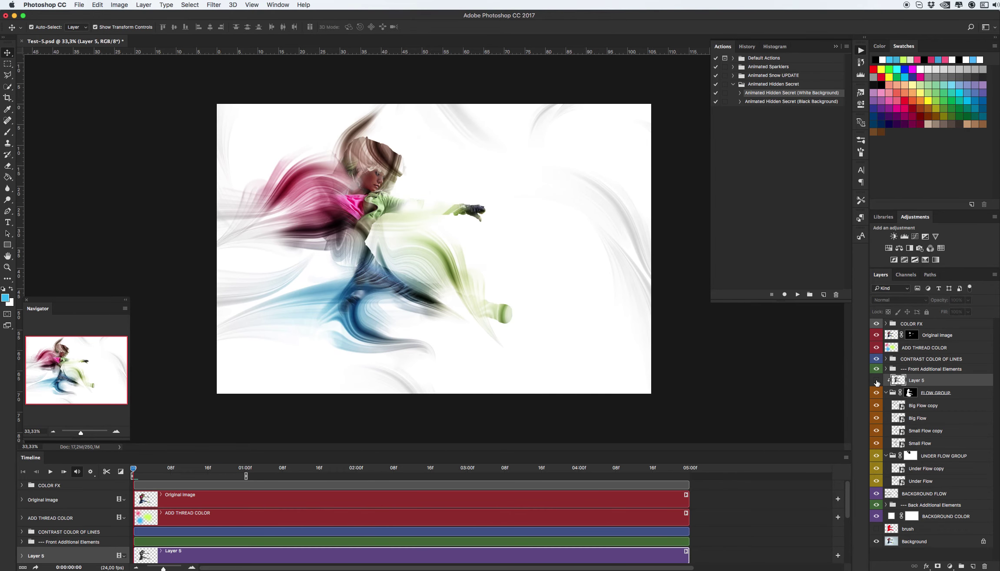
{"action": "left_click", "coordinate": [876, 382]}
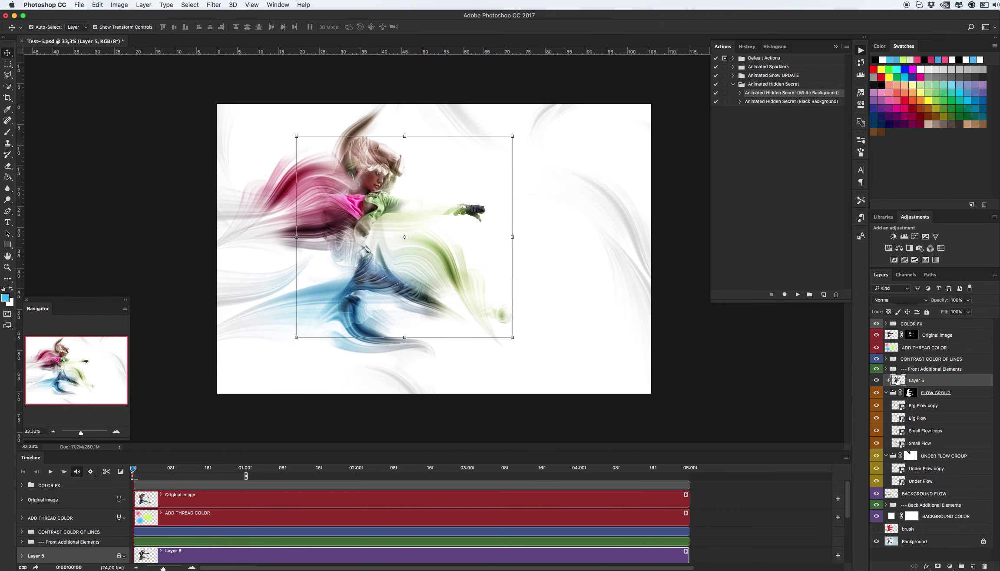
{"action": "key", "text": "e"}
{"action": "right_click", "coordinate": [367, 342]}
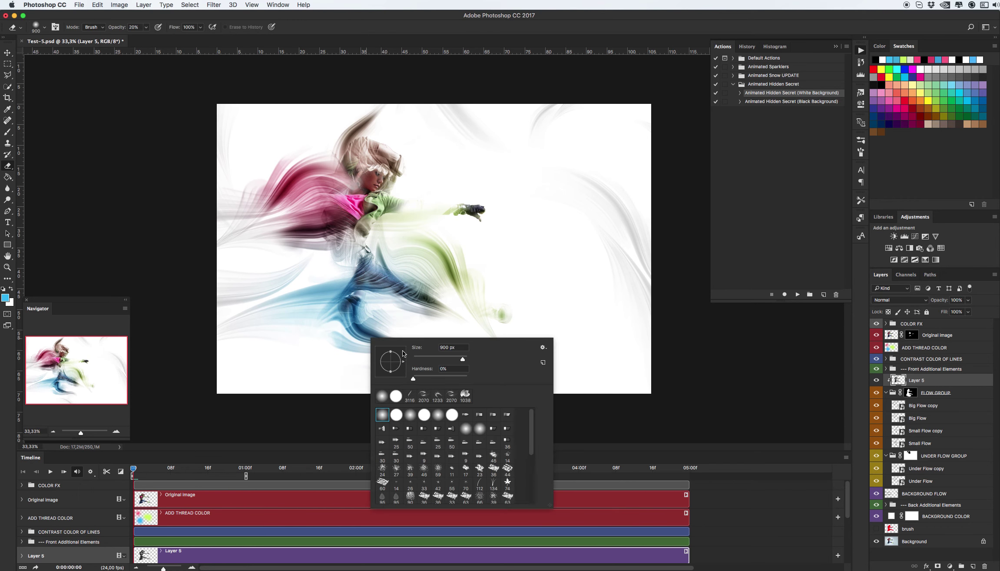
{"action": "left_click_drag", "start_coordinate": [462, 359], "coordinate": [445, 359]}
{"action": "left_click", "coordinate": [357, 335]}
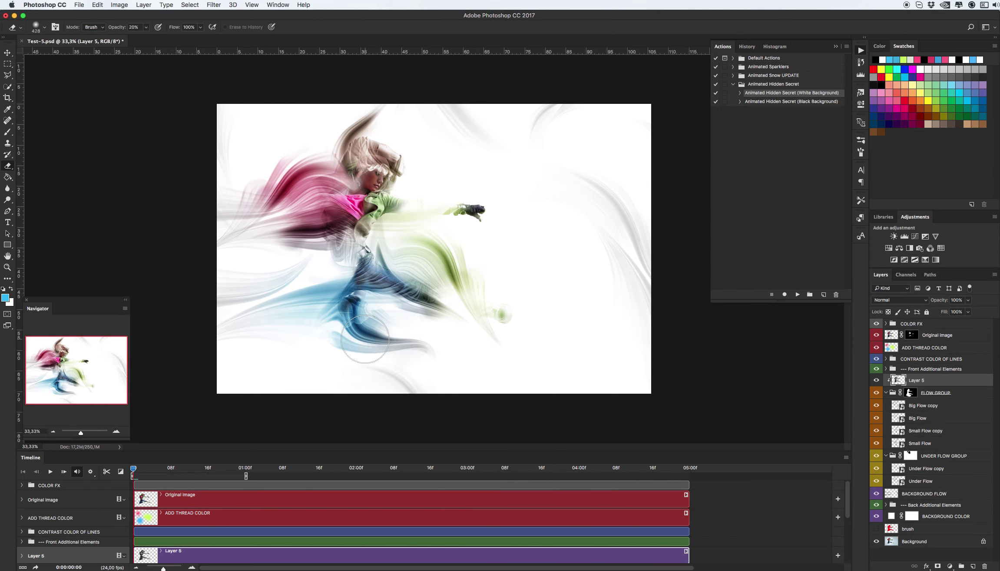
{"action": "key", "text": "bracketleft"}
{"action": "key", "text": "bracketleft"}
{"action": "key", "text": "bracketleft"}
{"action": "mouse_move", "coordinate": [357, 335]}
{"action": "left_mouse_down"}
{"action": "mouse_move", "coordinate": [372, 322]}
{"action": "mouse_move", "coordinate": [348, 324]}
{"action": "left_mouse_up"}
{"action": "key", "text": "bracketleft"}
{"action": "left_click", "coordinate": [145, 27]}
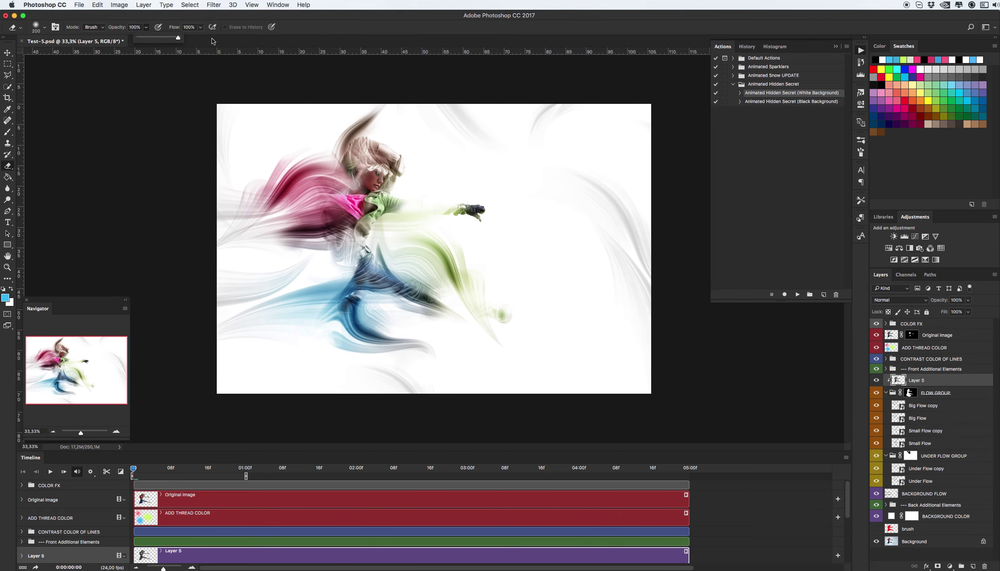
{"action": "left_click", "coordinate": [363, 321]}
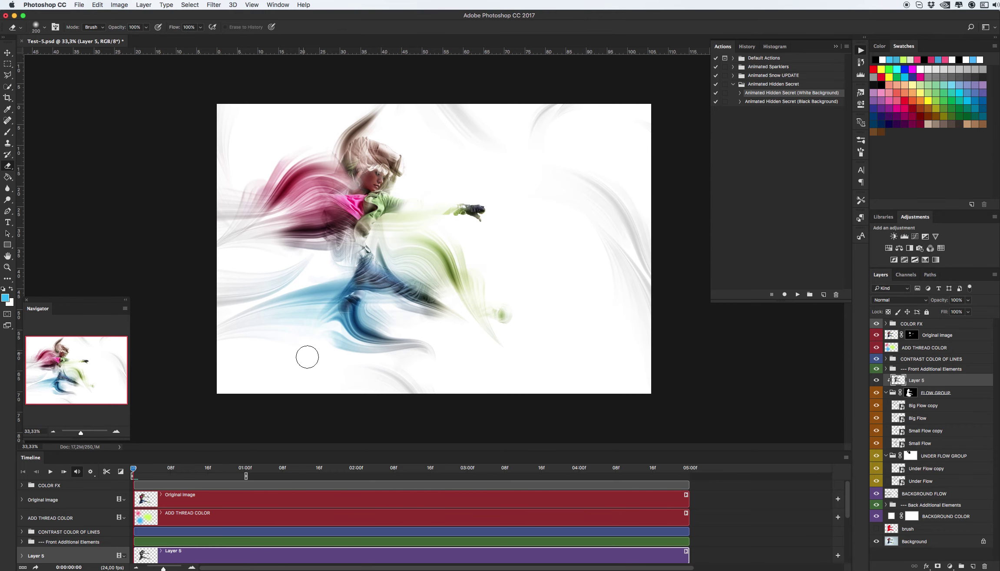
{"action": "key", "text": "v"}
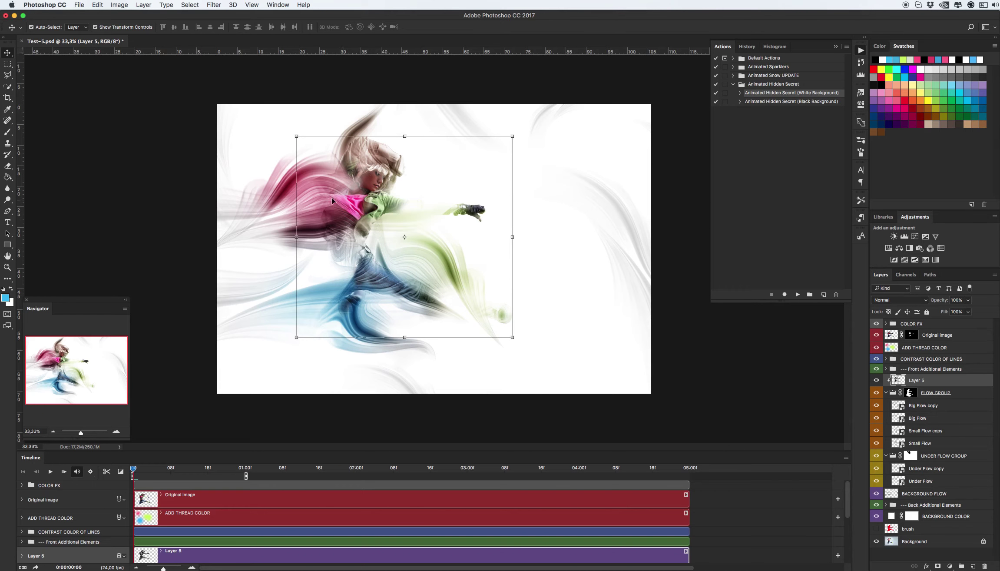
- On ADD THREAD COLOR, paint a brighter pink over the shirt with a smaller brush
{"action": "left_click", "coordinate": [598, 305]}
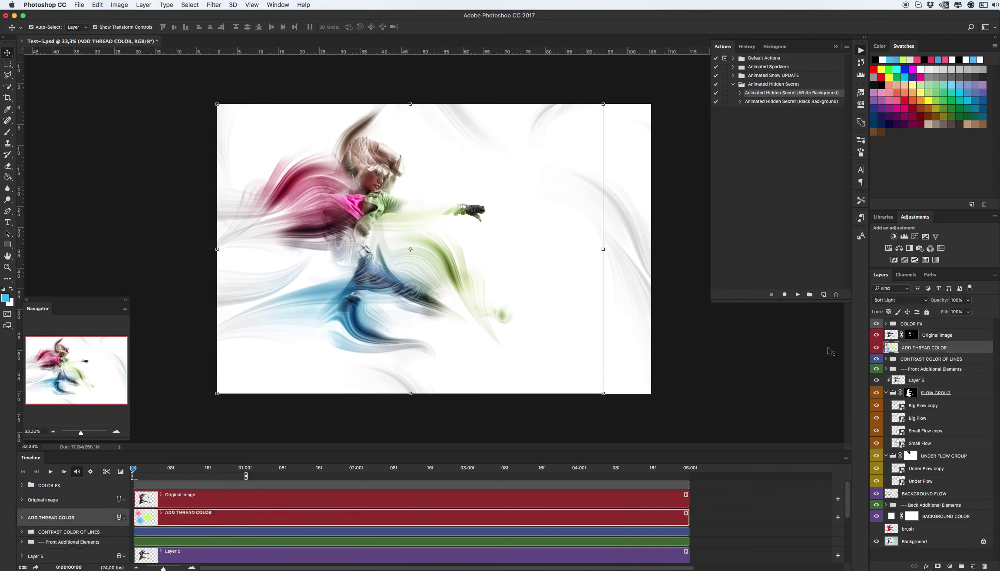
{"action": "left_click", "coordinate": [6, 299]}
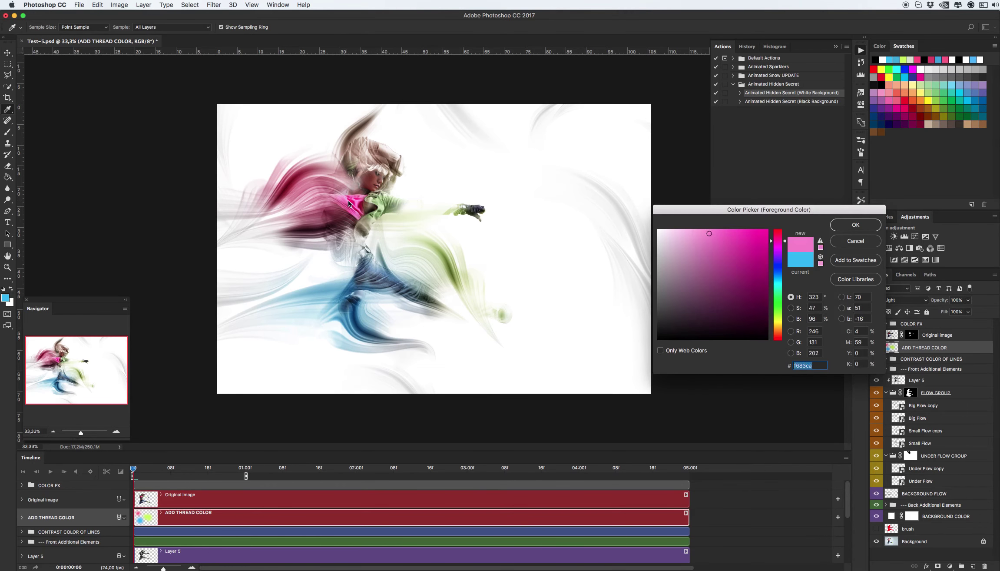
{"action": "left_click", "coordinate": [350, 197]}
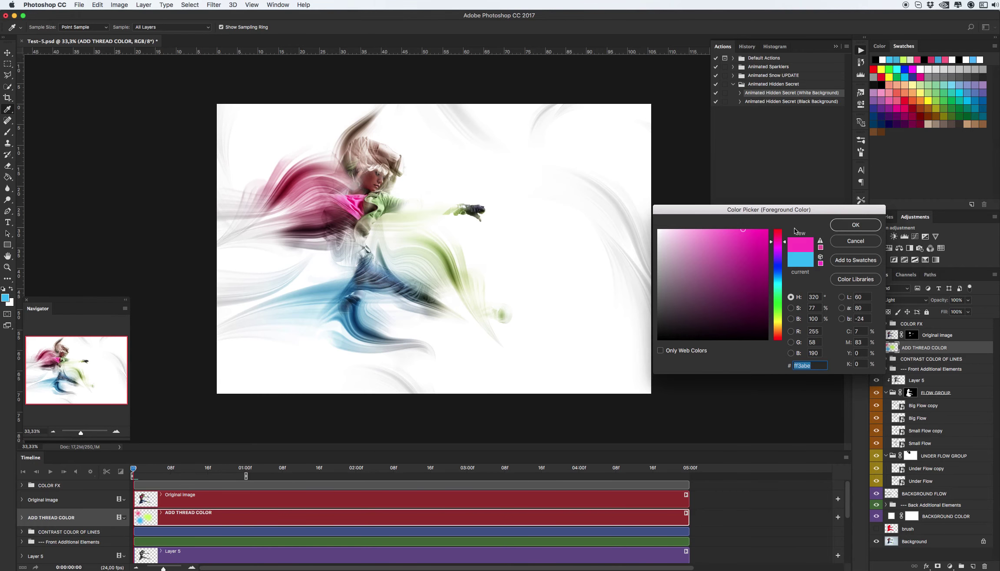
{"action": "left_click", "coordinate": [855, 225]}
{"action": "key", "text": "b"}
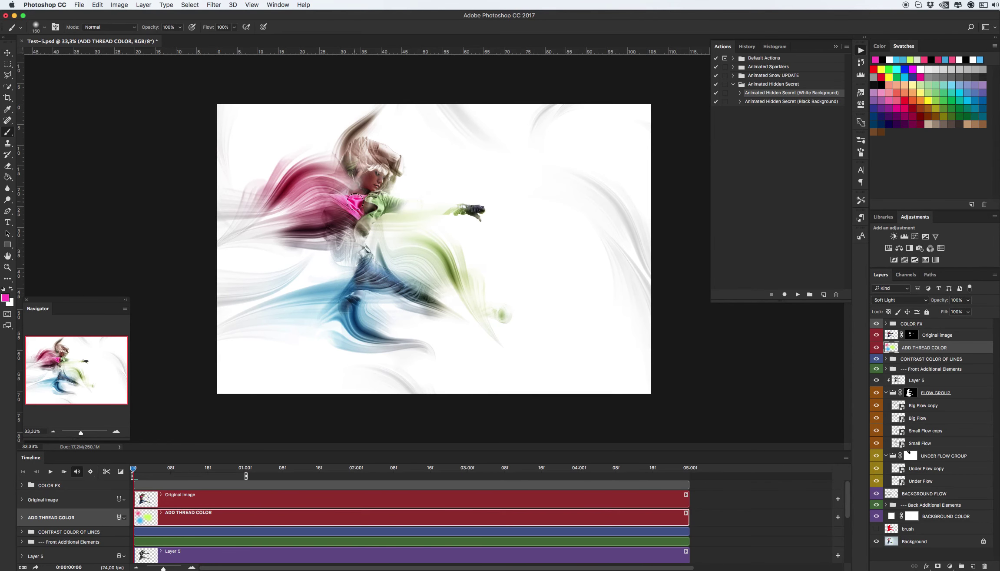
{"action": "left_click_drag", "start_coordinate": [353, 205], "coordinate": [339, 204]}
{"action": "key", "text": "ctrl+z"}
{"action": "key", "text": "bracketleft"}
{"action": "key", "text": "bracketleft"}
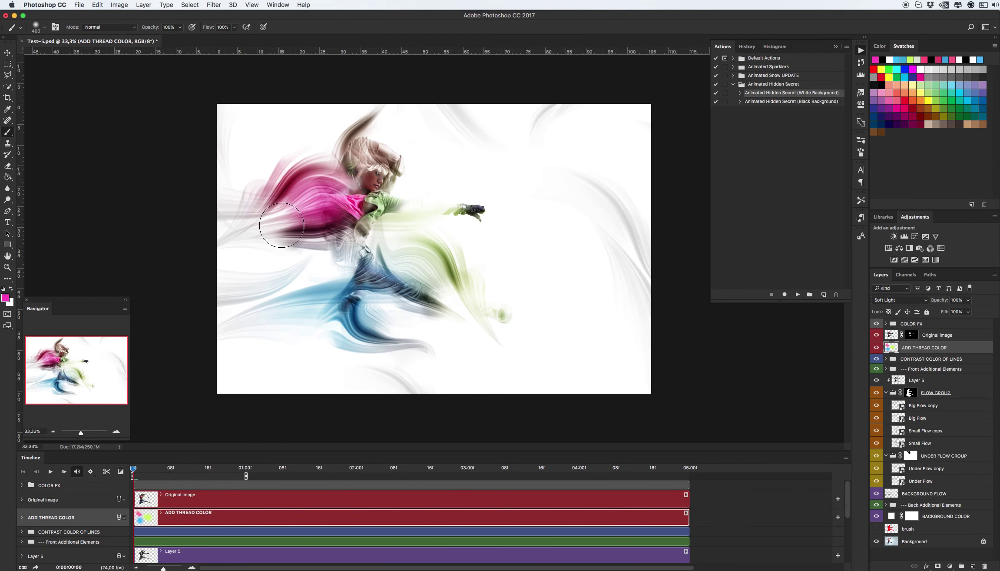
{"action": "mouse_move", "coordinate": [268, 213]}
{"action": "left_mouse_down"}
{"action": "mouse_move", "coordinate": [344, 217]}
{"action": "mouse_move", "coordinate": [291, 186]}
{"action": "mouse_move", "coordinate": [315, 191]}
{"action": "mouse_move", "coordinate": [312, 134]}
{"action": "mouse_move", "coordinate": [328, 128]}
{"action": "mouse_move", "coordinate": [346, 160]}
{"action": "mouse_move", "coordinate": [389, 114]}
{"action": "mouse_move", "coordinate": [368, 122]}
{"action": "left_mouse_up"}
- Pick a light green and paint it over the hair strand above the head
{"action": "left_click", "coordinate": [6, 297]}
{"action": "left_click", "coordinate": [370, 178]}
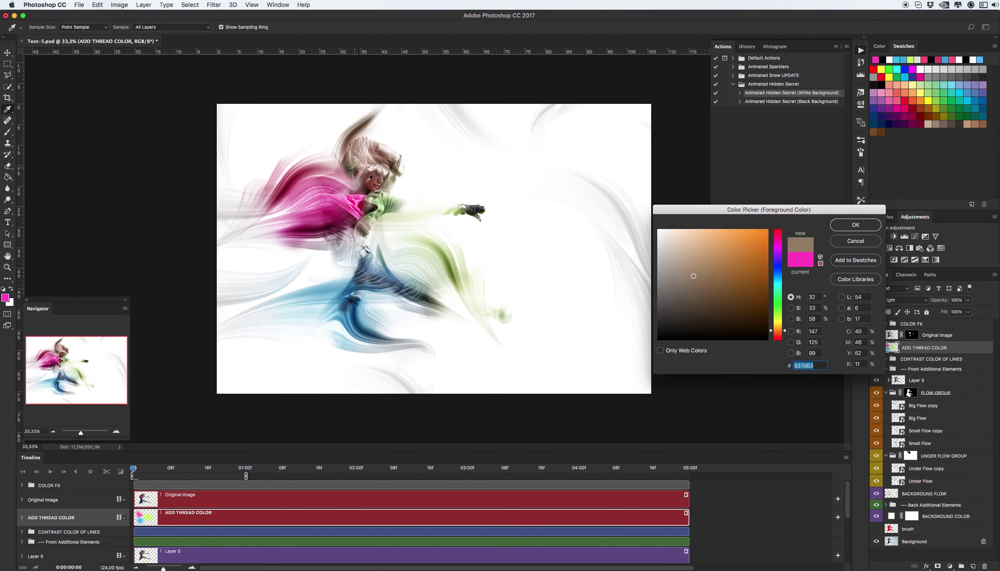
{"action": "left_click", "coordinate": [391, 201]}
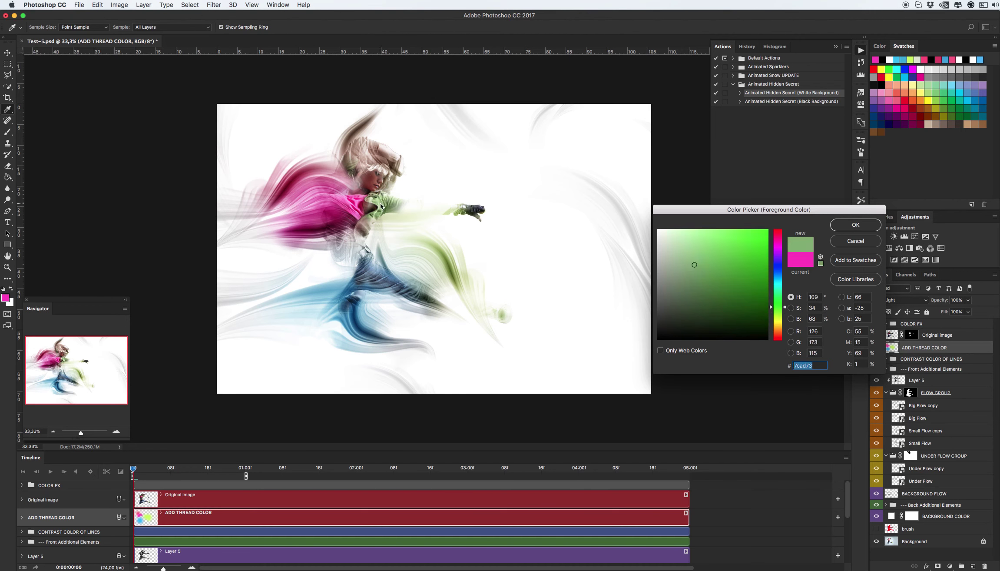
{"action": "left_click", "coordinate": [855, 225]}
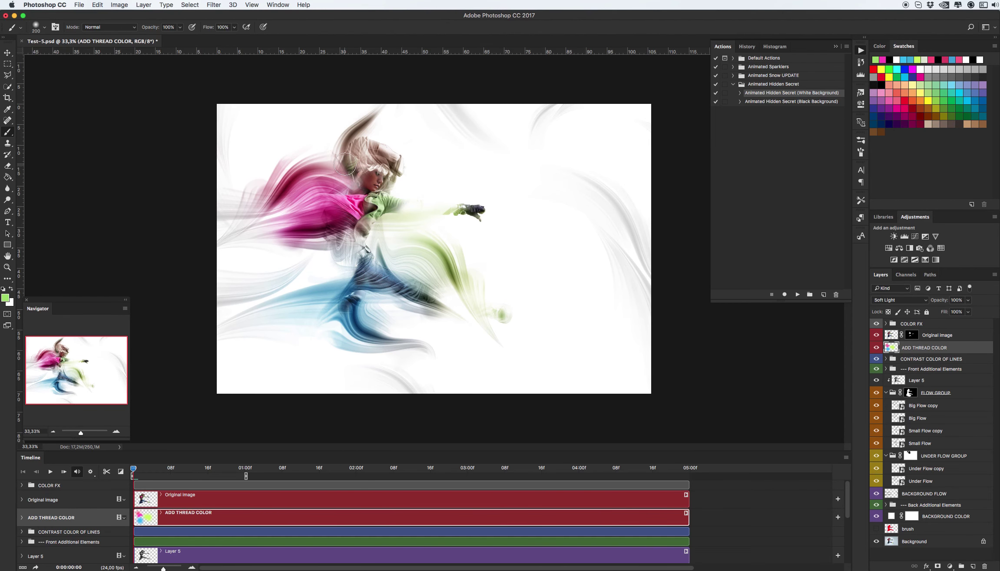
{"action": "left_click_drag", "start_coordinate": [345, 163], "coordinate": [367, 117]}
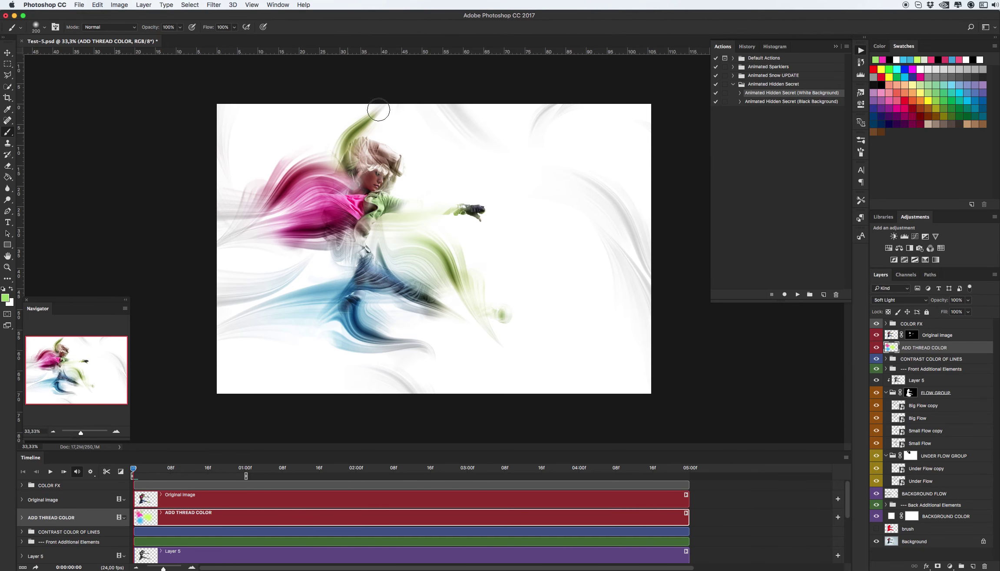
{"action": "key", "text": "v"}
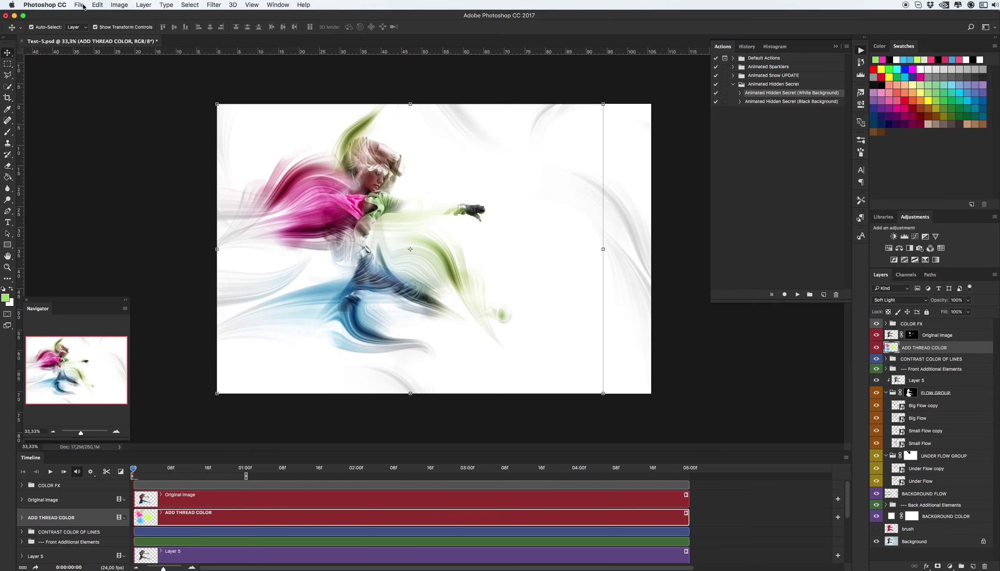
- Open File > Export > Save for Web (Legacy) for GIF output
{"action": "left_click", "coordinate": [83, 6]}
{"action": "mouse_move", "coordinate": [89, 125]}
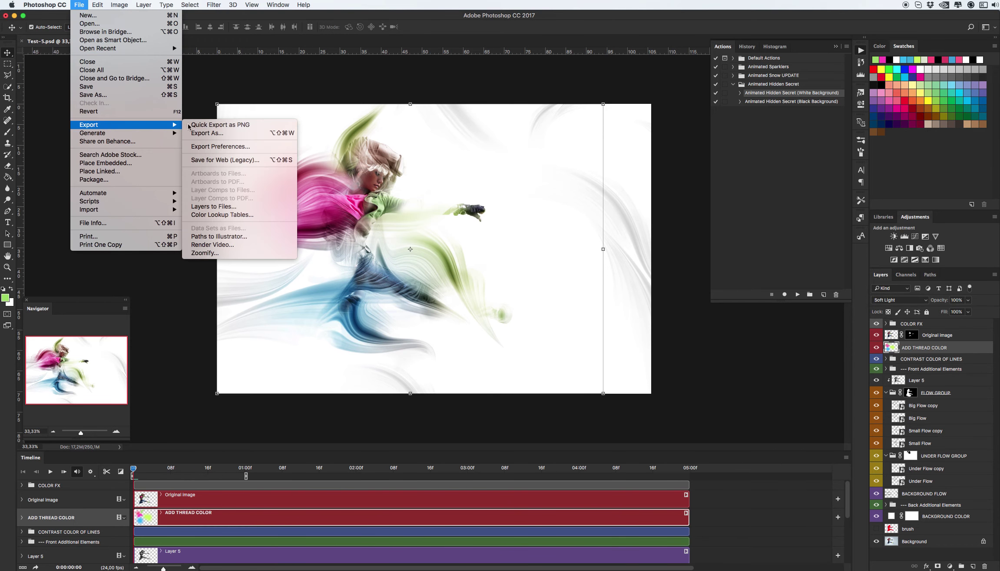
{"action": "left_click", "coordinate": [209, 163]}
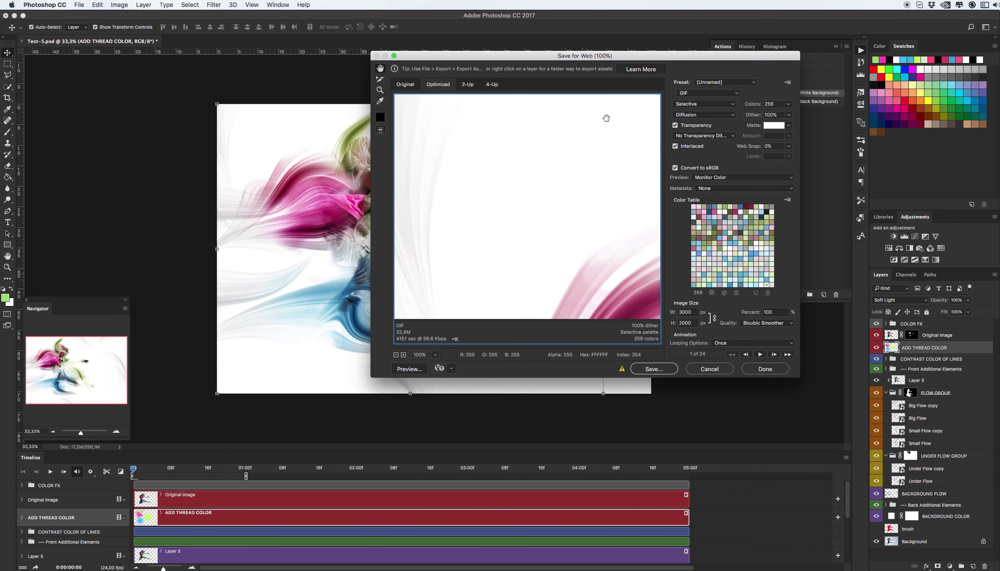
{"action": "scroll", "coordinate": [562, 181], "scroll_direction": "down", "scroll_amount": 5}
{"action": "scroll", "coordinate": [562, 180], "scroll_direction": "right", "scroll_amount": 4}
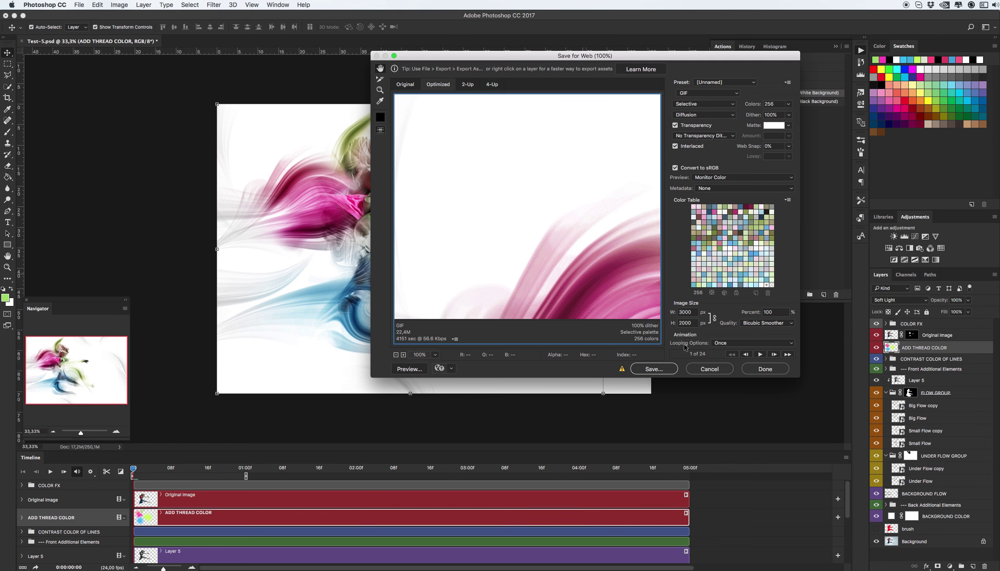
- Uncheck Interlaced and use Lossy 20, bringing the GIF estimate from 22.4 MB to about 10.8 MB
{"action": "left_click", "coordinate": [719, 344]}
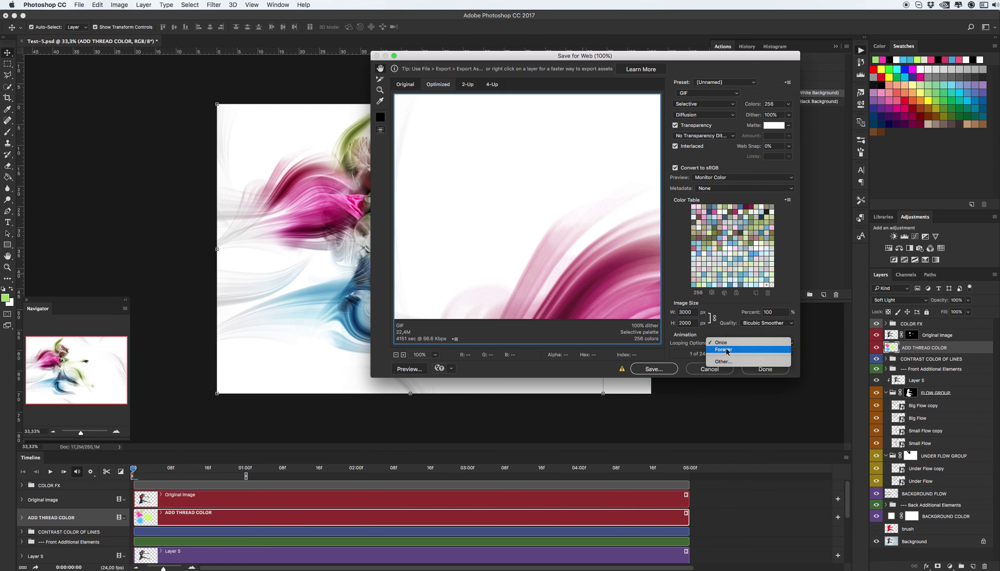
{"action": "left_click", "coordinate": [666, 275]}
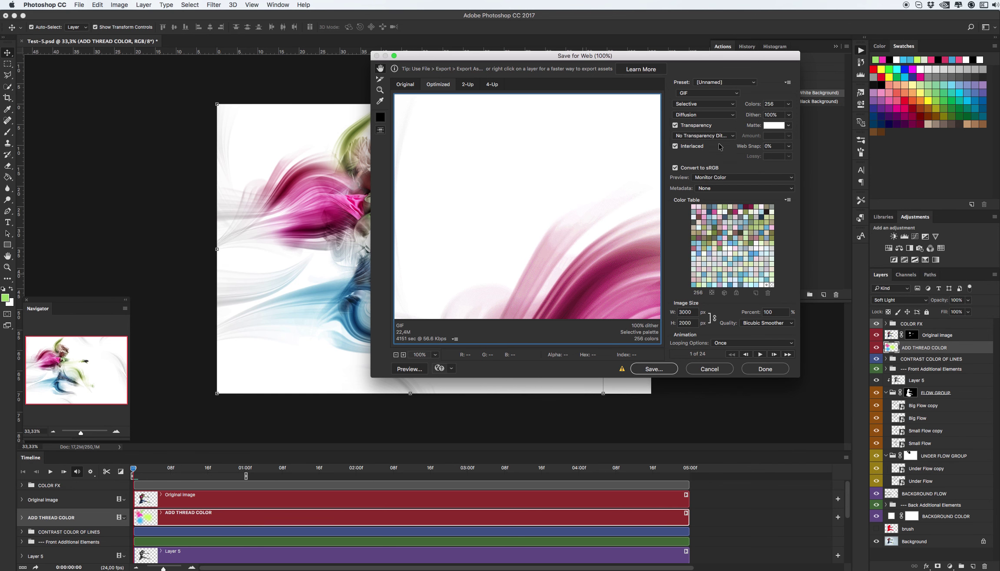
{"action": "left_click_drag", "start_coordinate": [570, 189], "coordinate": [579, 173]}
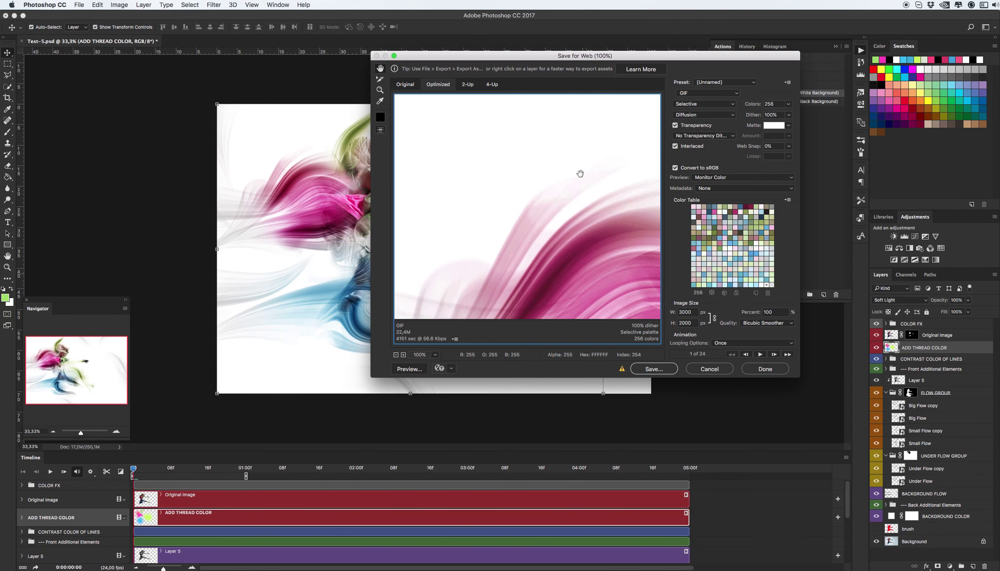
{"action": "left_click", "coordinate": [676, 147]}
{"action": "left_click", "coordinate": [676, 147]}
{"action": "left_click", "coordinate": [676, 147]}
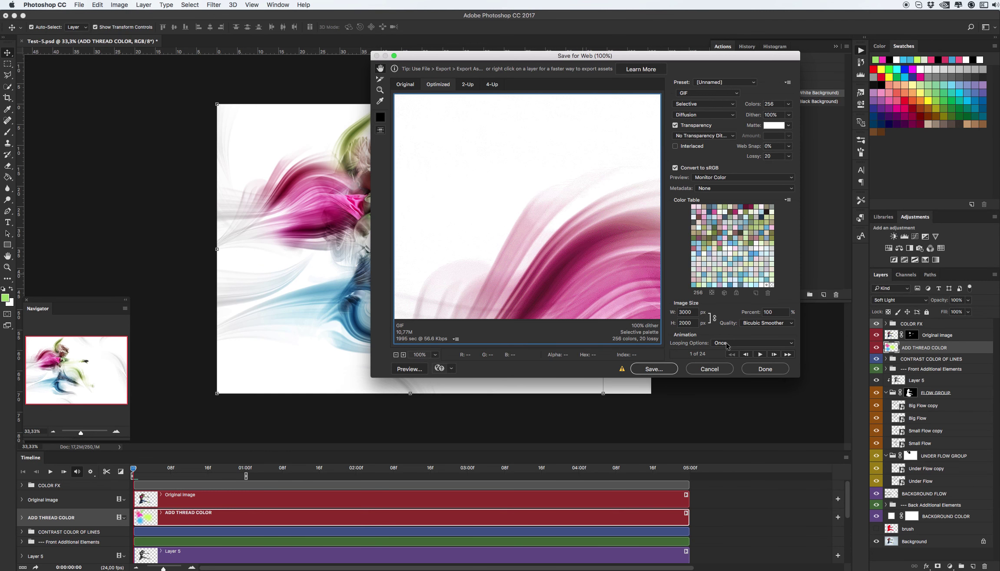
- Set the export Image Size width to 600 so height follows at 400 px
{"action": "double_click", "coordinate": [688, 312]}
{"action": "type", "text": "600"}
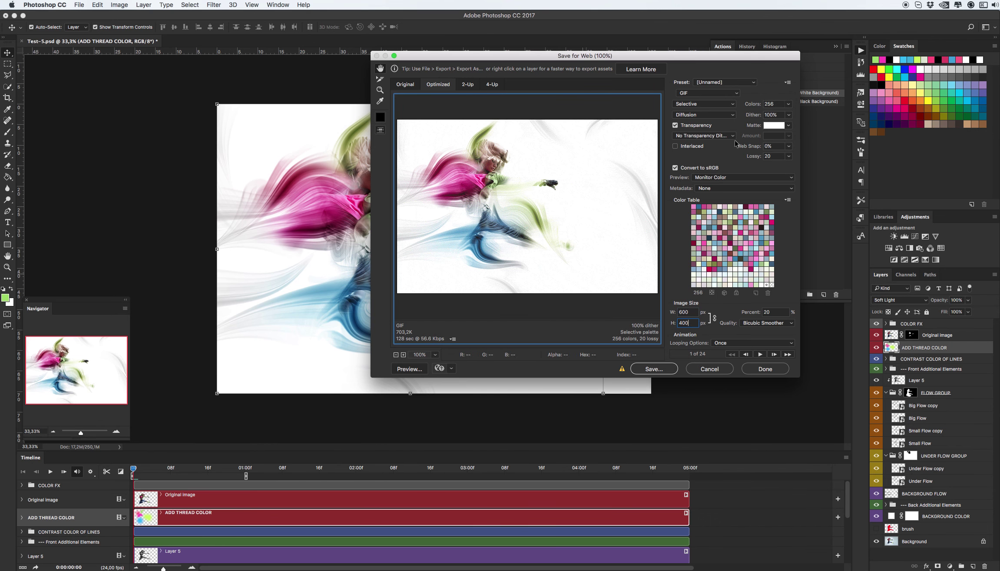
- Change the GIF Looping Options from Once to Forever
{"action": "left_click", "coordinate": [715, 343]}
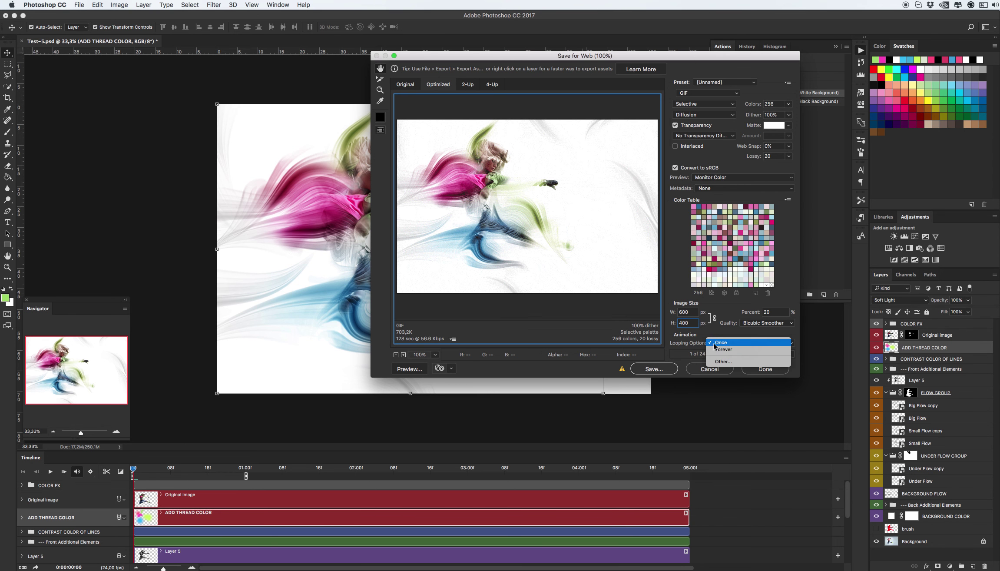
{"action": "left_click", "coordinate": [719, 349]}
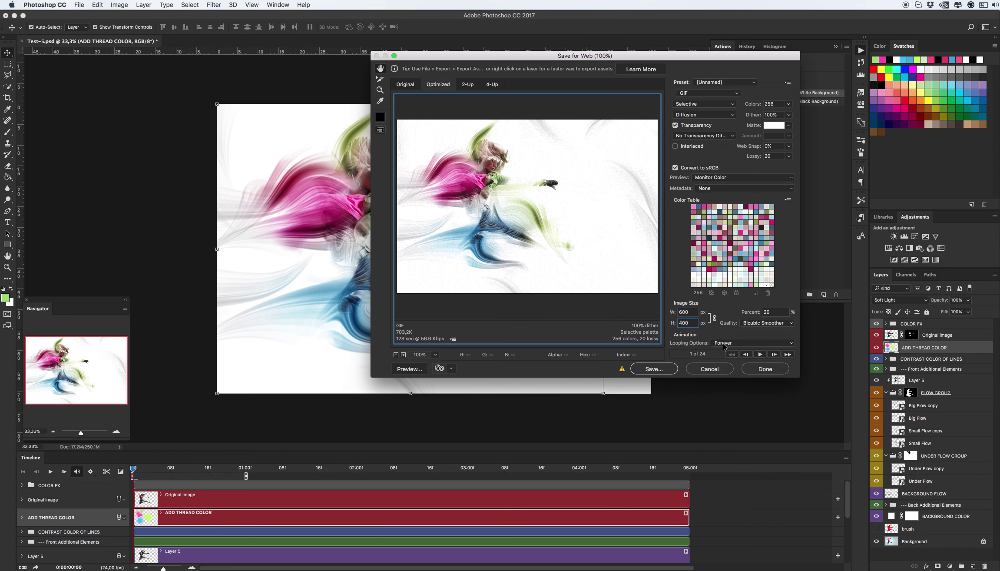